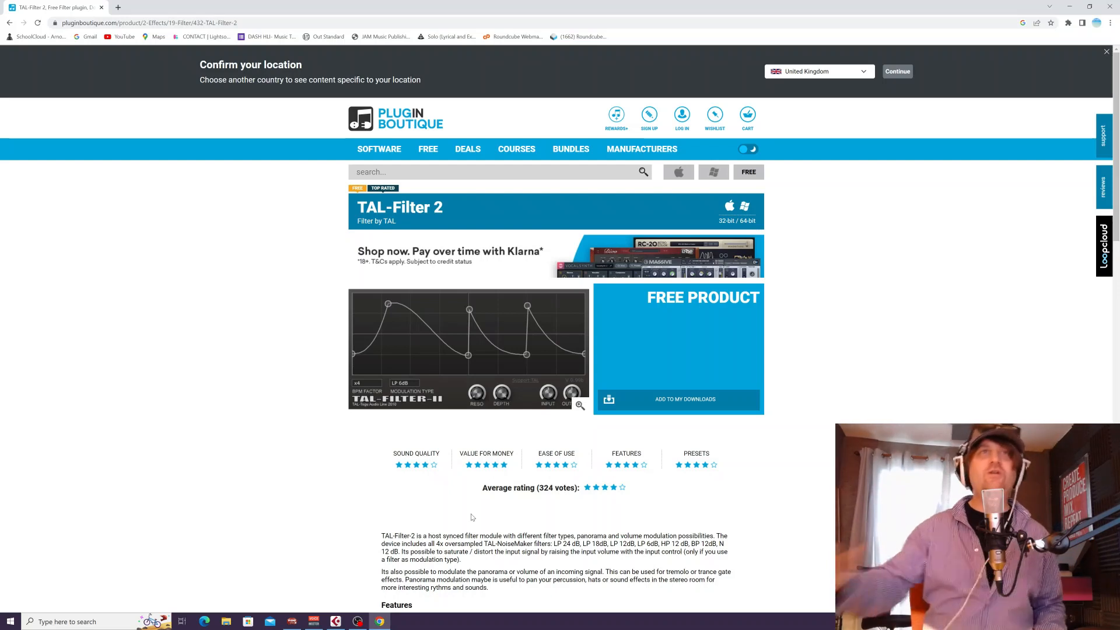
# Step: Switch from the TAL-Filter 2 product page in the browser to the Cubase project
pyautogui.click(129, 25)
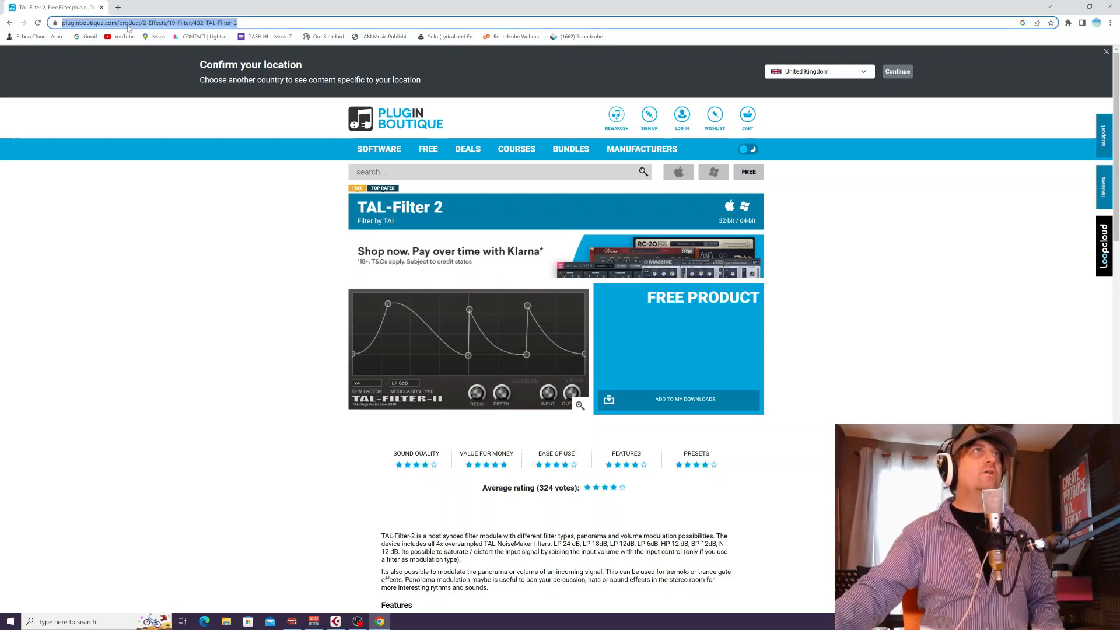
pyautogui.click(229, 301)
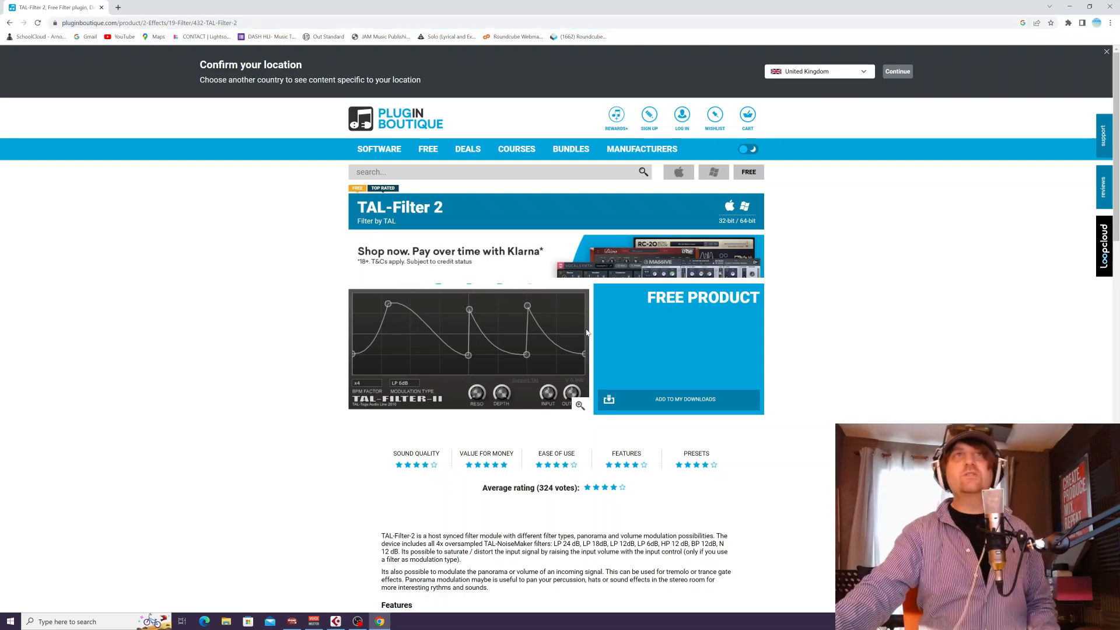
pyautogui.click(336, 621)
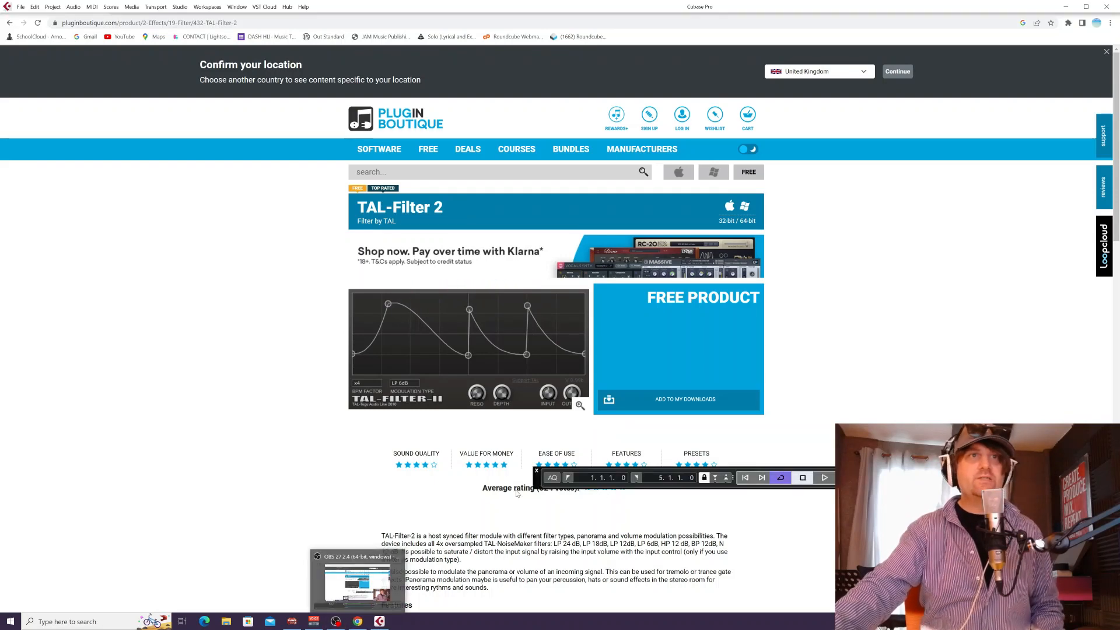
pyautogui.click(380, 626)
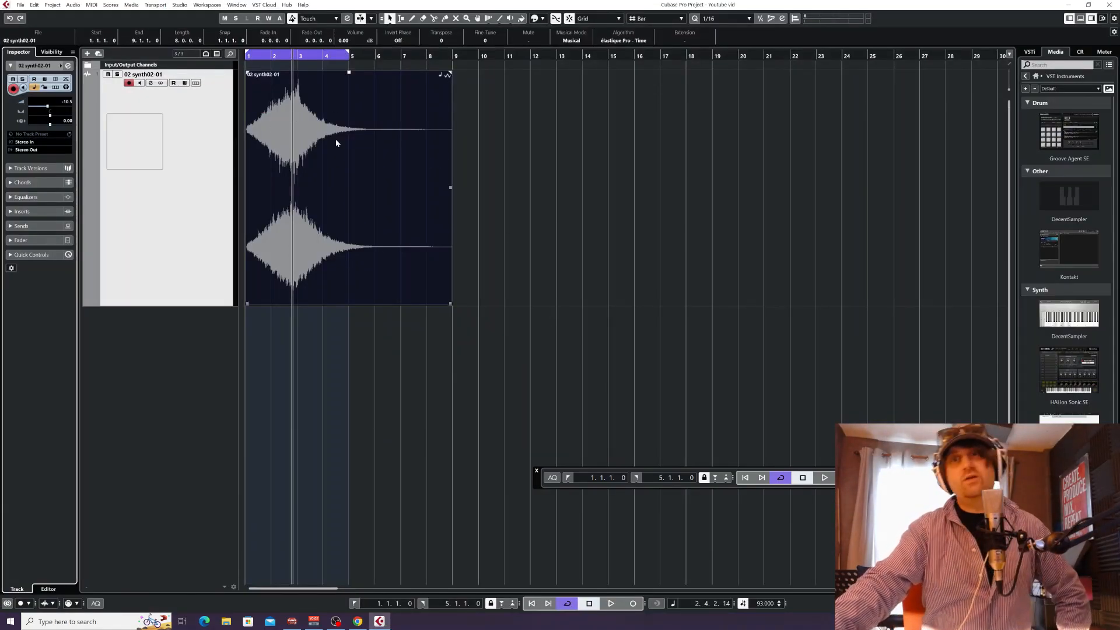
# Step: Play the unprocessed synth clip from bar 1 to hear it, and stop playback
pyautogui.click(261, 54)
pyautogui.press('space')
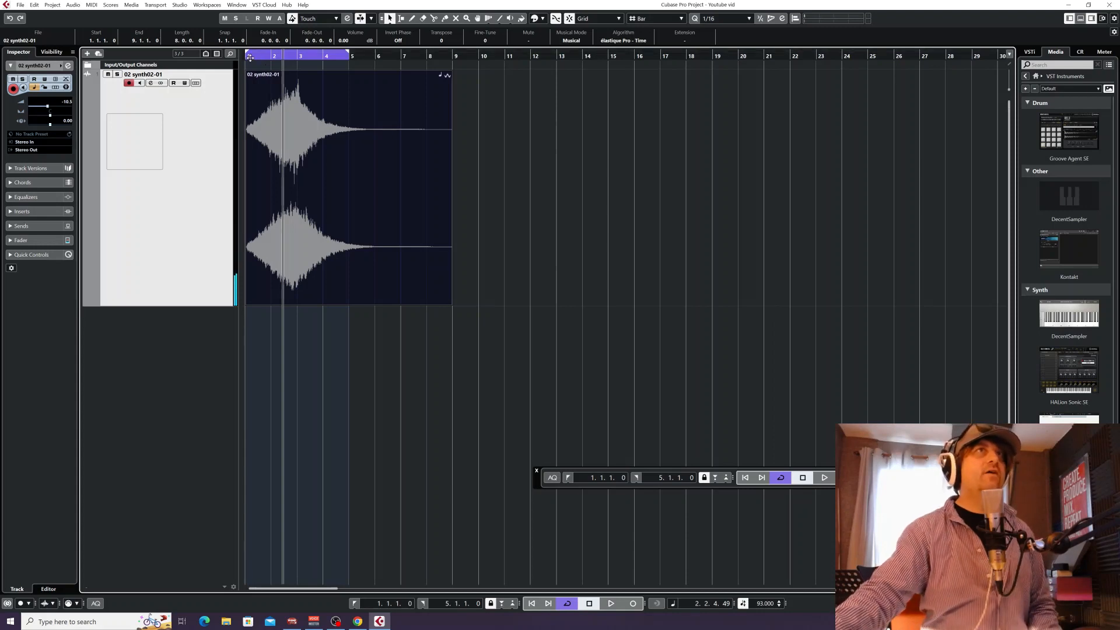
pyautogui.click(440, 214)
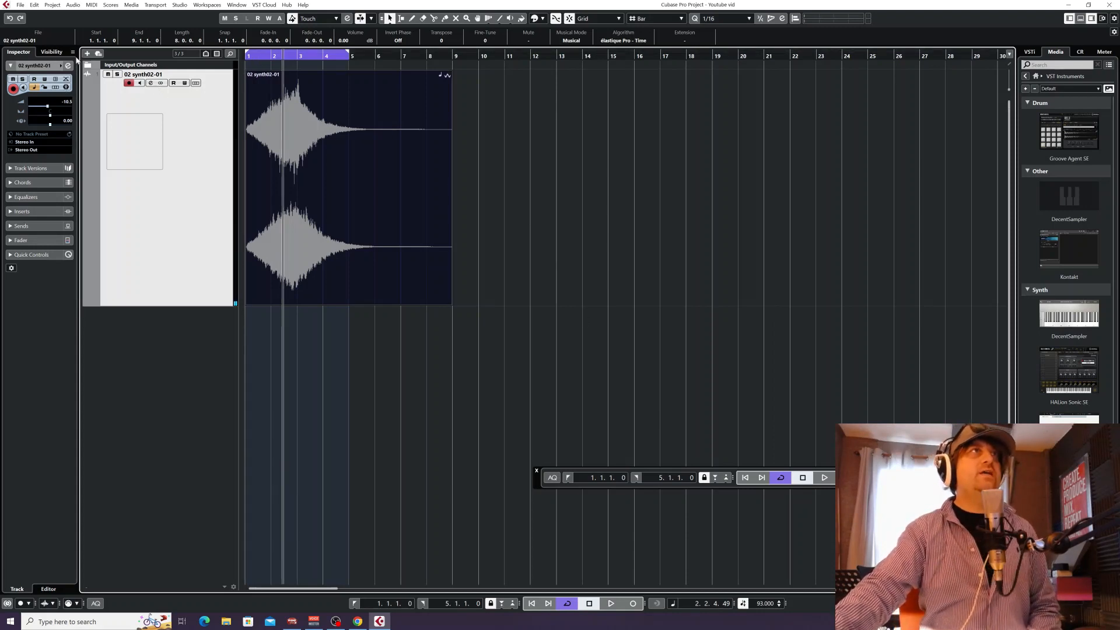
# Step: Open the channel settings of the synth track and load TAL-Filter-2 into the first insert slot
pyautogui.click(150, 83)
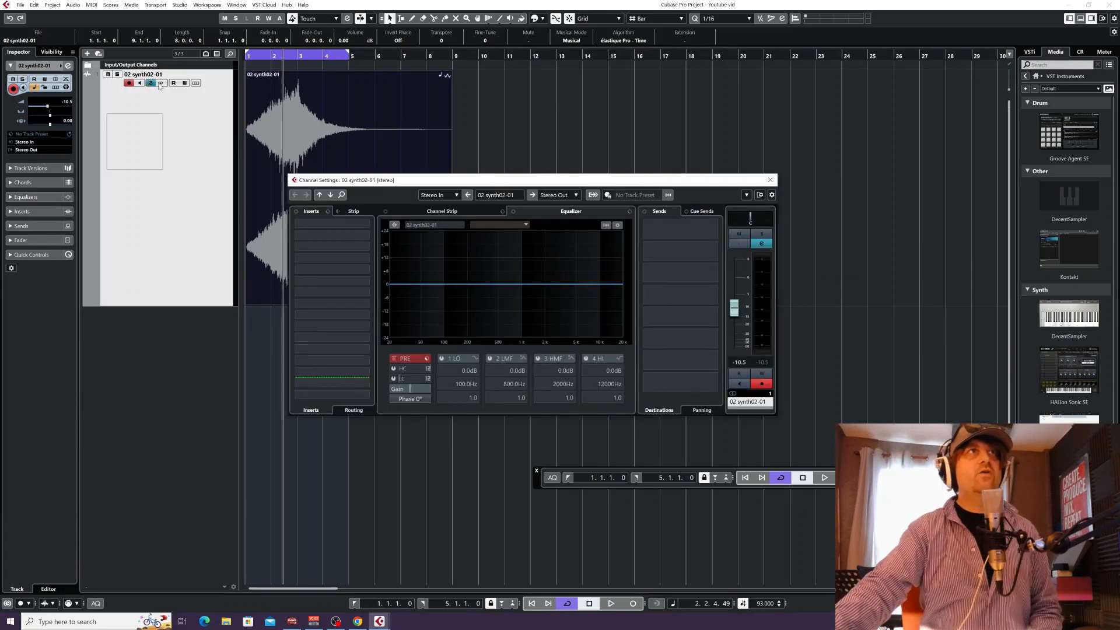
pyautogui.click(366, 226)
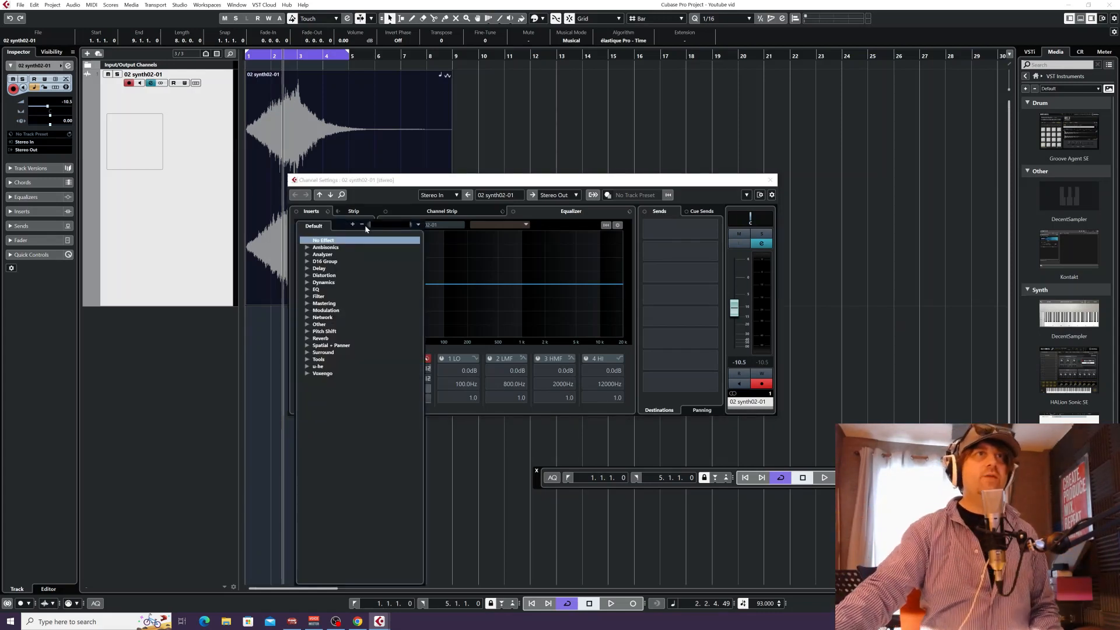
pyautogui.click(307, 325)
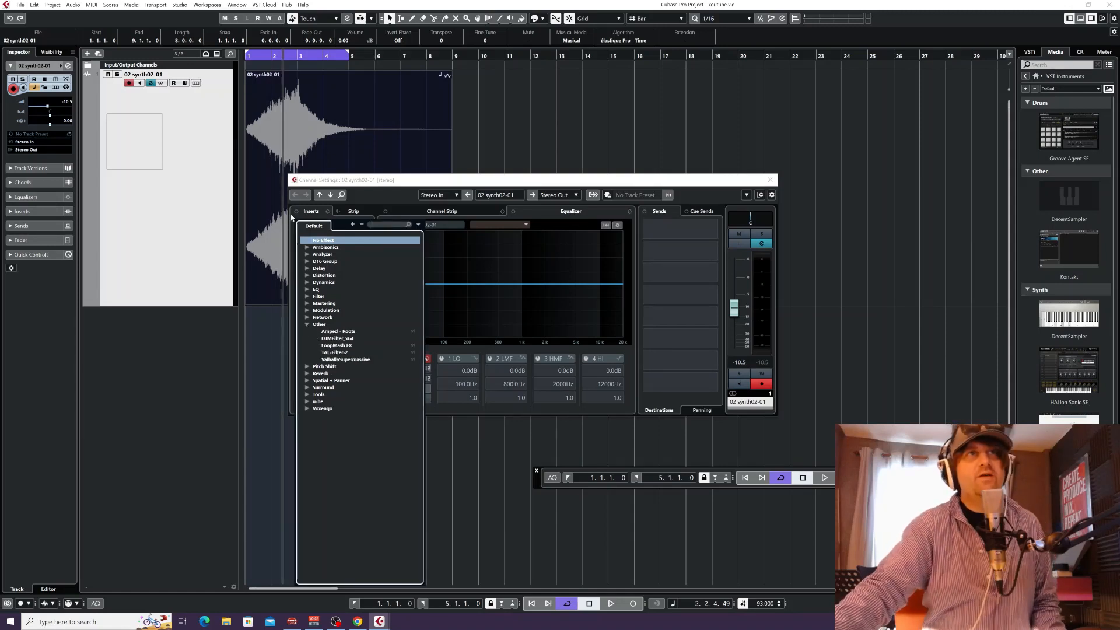
pyautogui.click(308, 325)
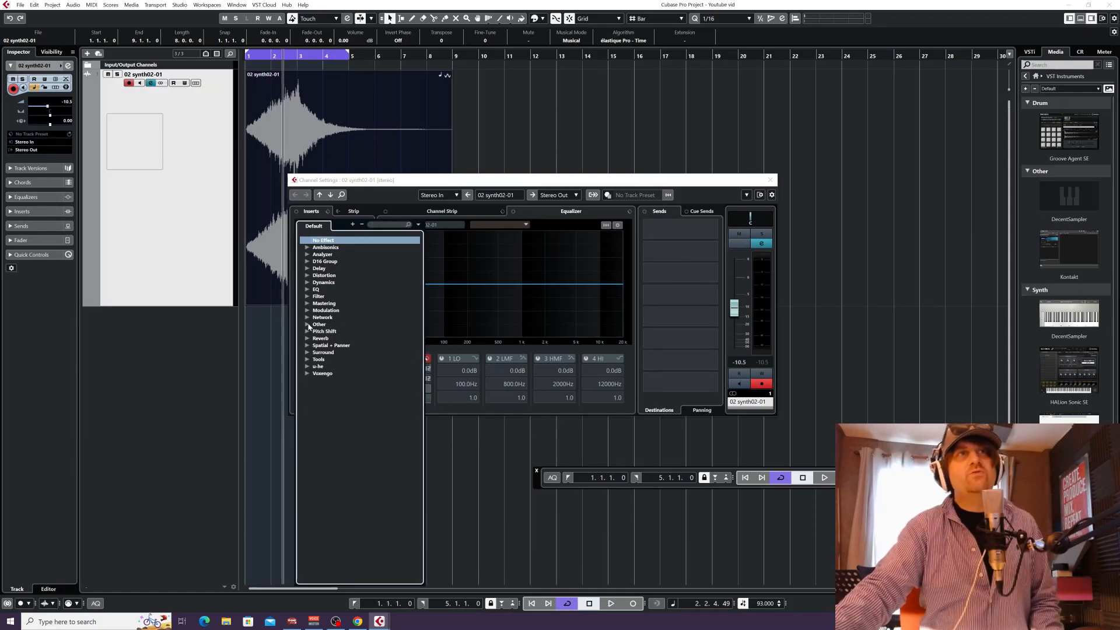
pyautogui.click(308, 325)
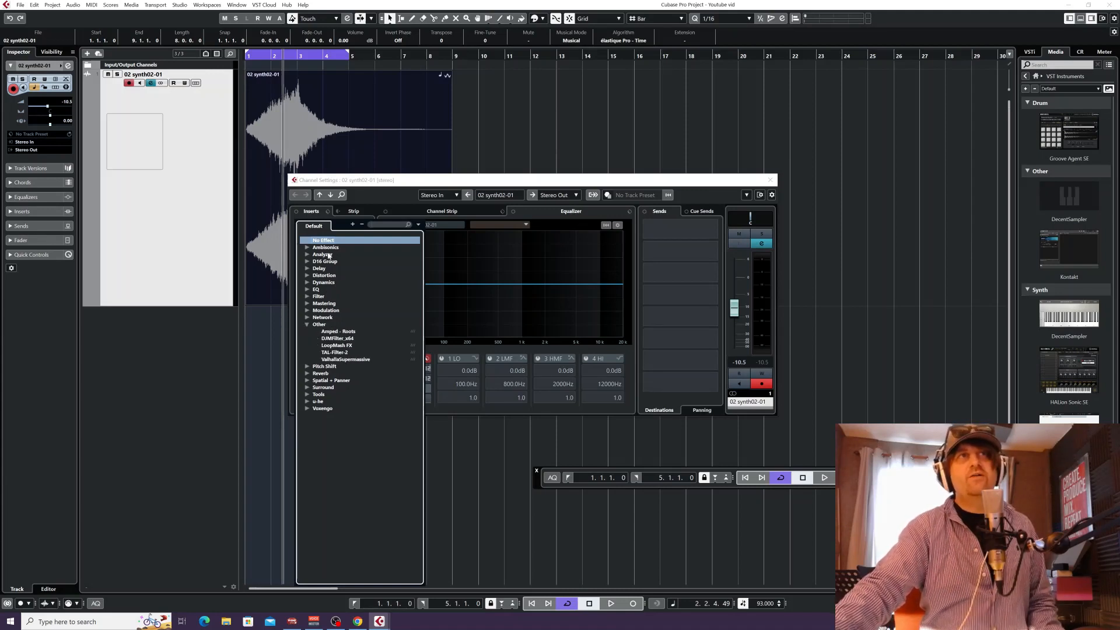
pyautogui.click(335, 352)
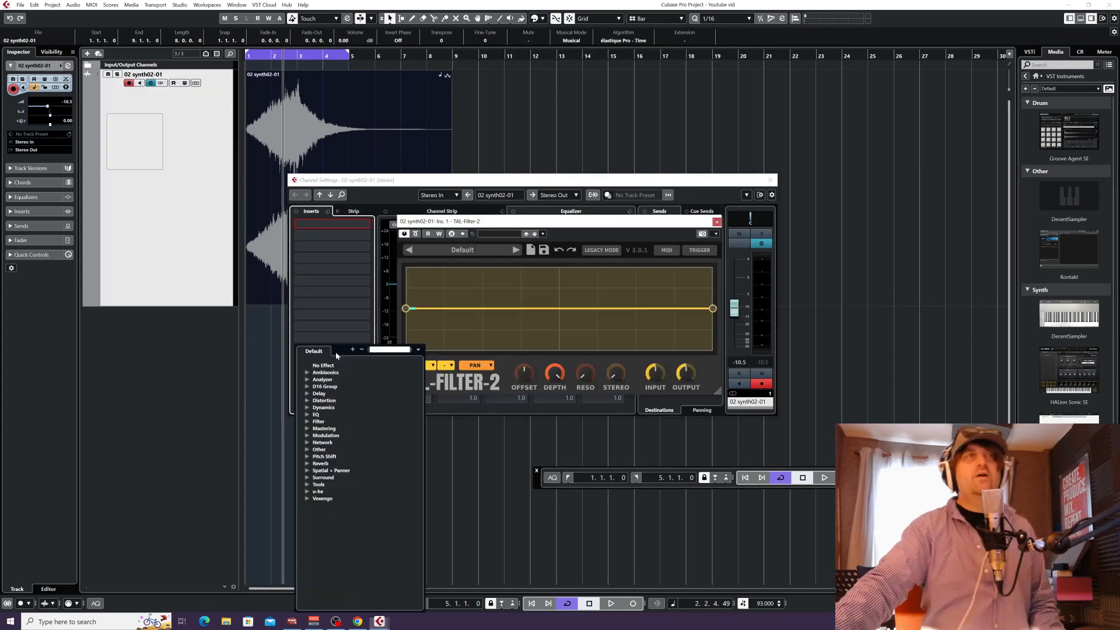
pyautogui.click(492, 183)
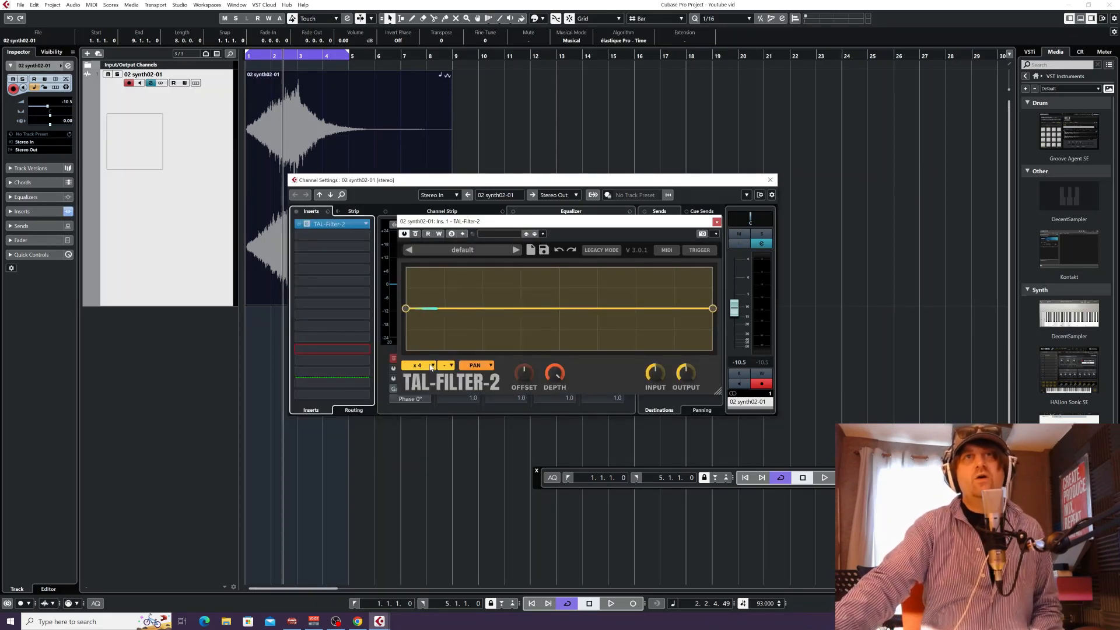
# Step: Set the first TAL-Filter-2 to VOLUME modulation and draw a zigzag curve of alternating peaks and dips across its graph
pyautogui.click(489, 366)
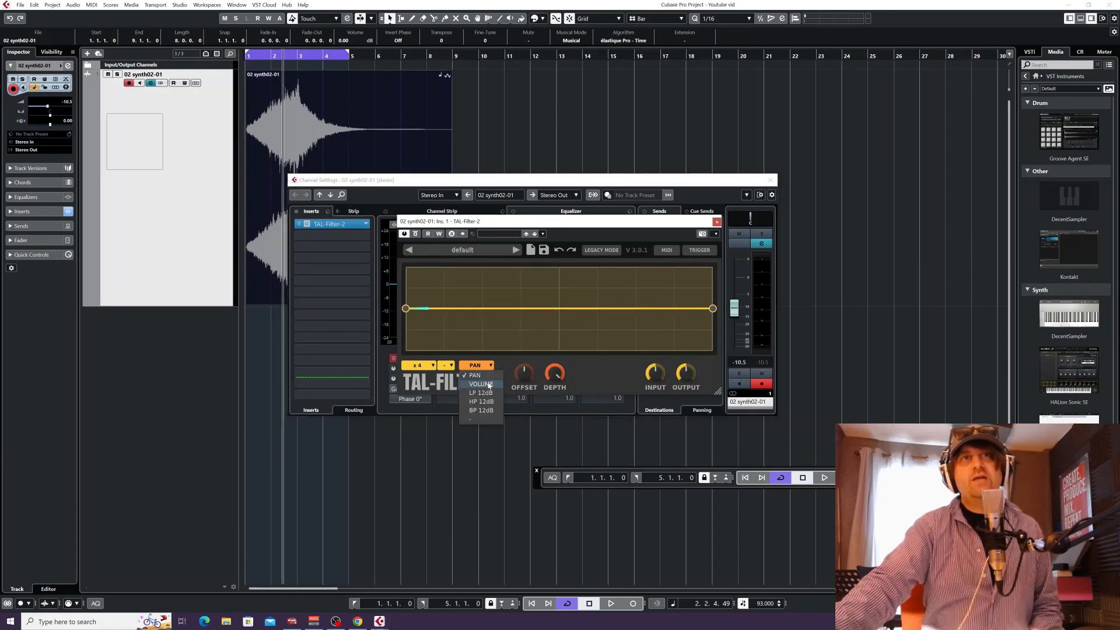
pyautogui.click(489, 385)
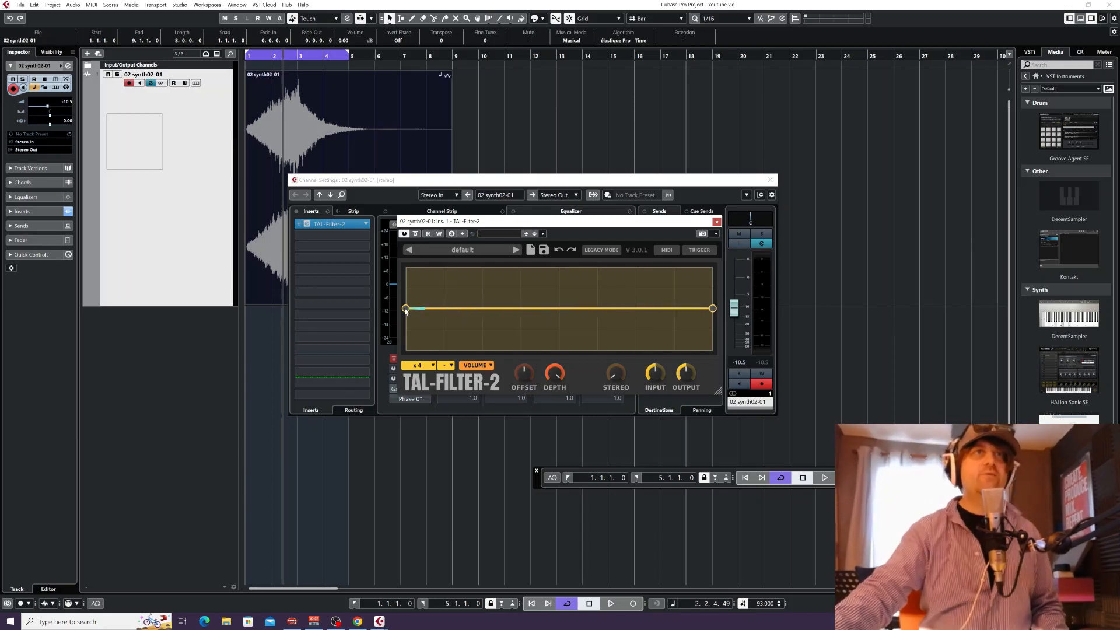
pyautogui.moveTo(405, 308); pyautogui.dragTo(439, 317)
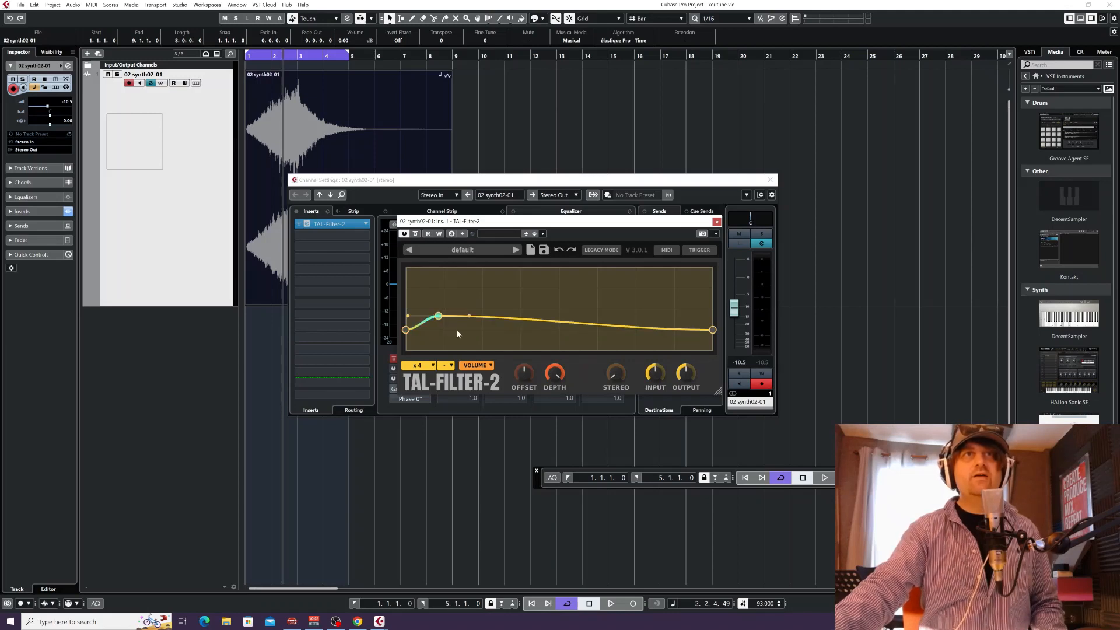
pyautogui.click(456, 330)
pyautogui.click(469, 304)
pyautogui.click(487, 327)
pyautogui.click(503, 299)
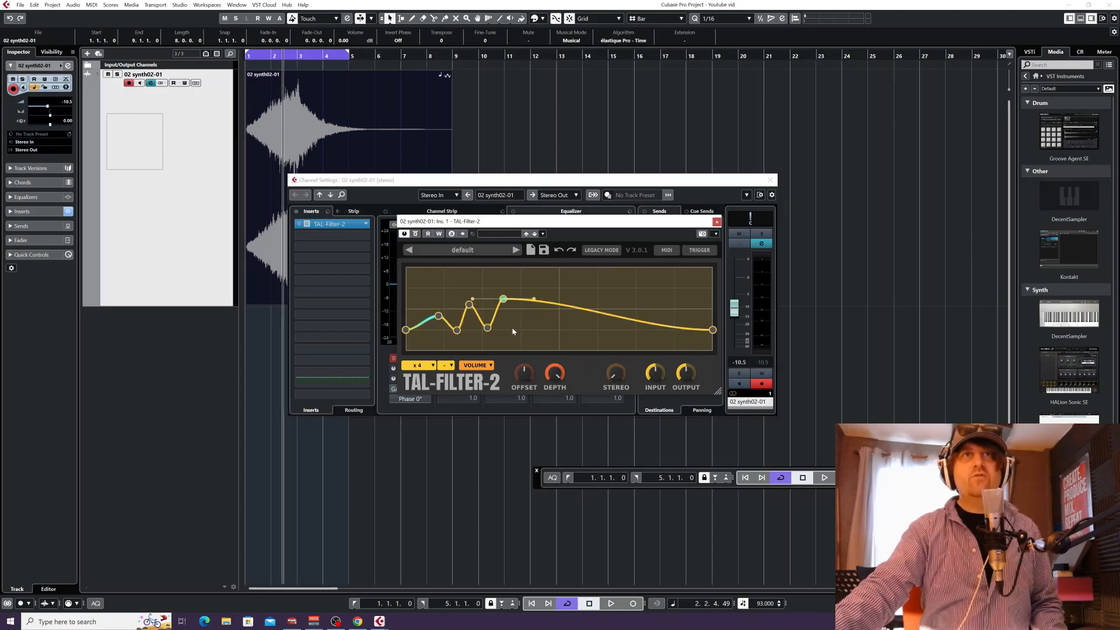
pyautogui.click(512, 327)
pyautogui.click(530, 289)
pyautogui.click(546, 325)
pyautogui.click(584, 286)
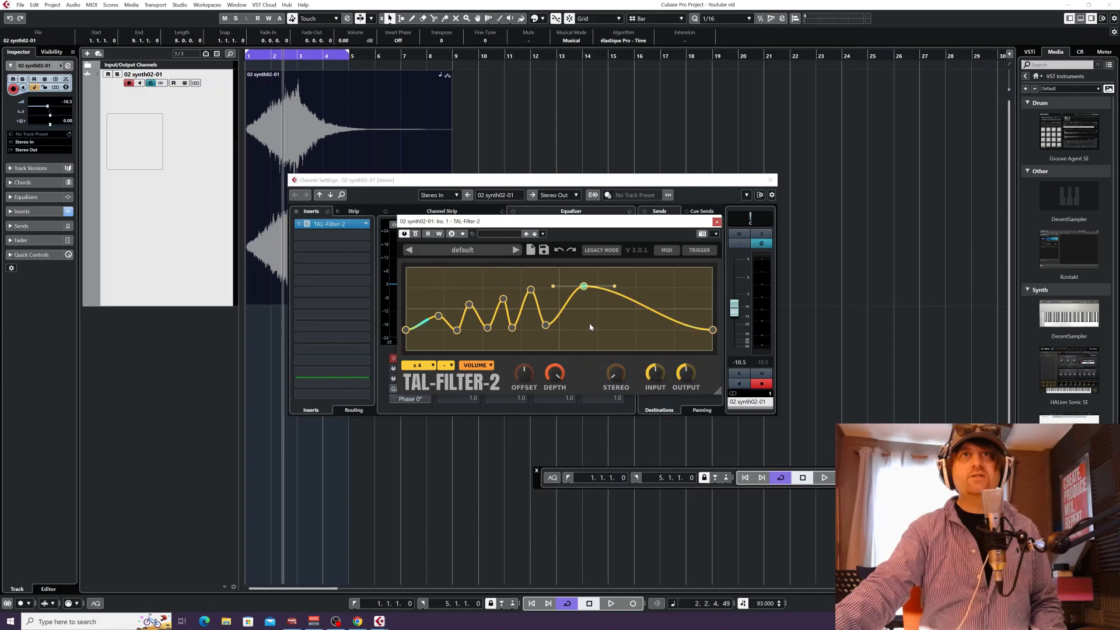
pyautogui.click(592, 332)
pyautogui.click(611, 298)
pyautogui.click(621, 328)
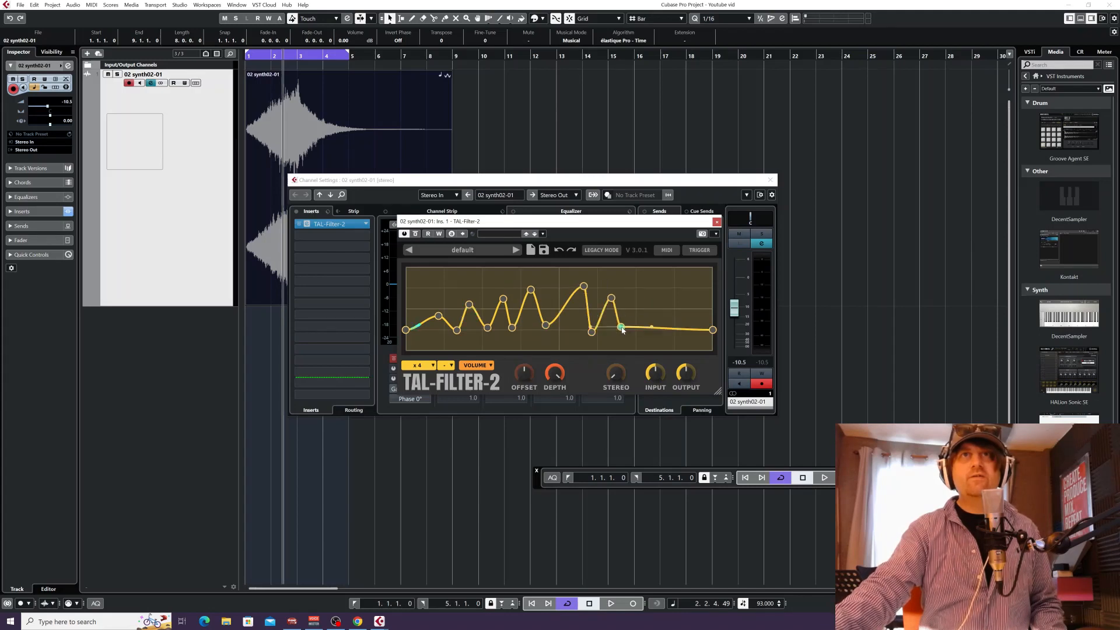
pyautogui.click(639, 295)
pyautogui.click(653, 322)
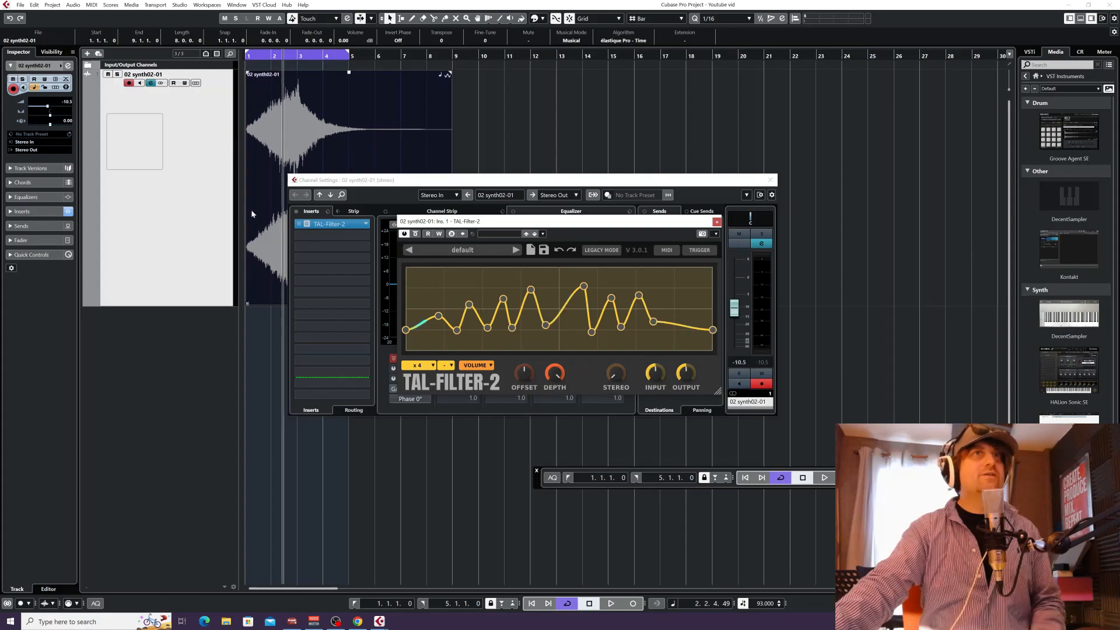
# Step: Play the synth clip through the volume modulation curve and stop playback
pyautogui.press('space')
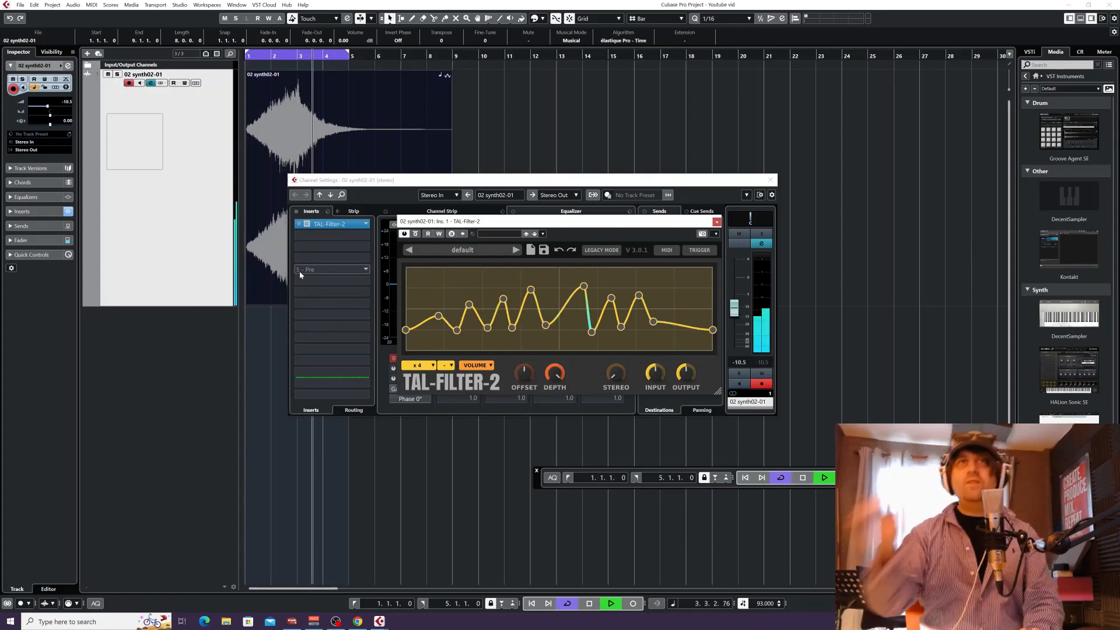
pyautogui.press('space')
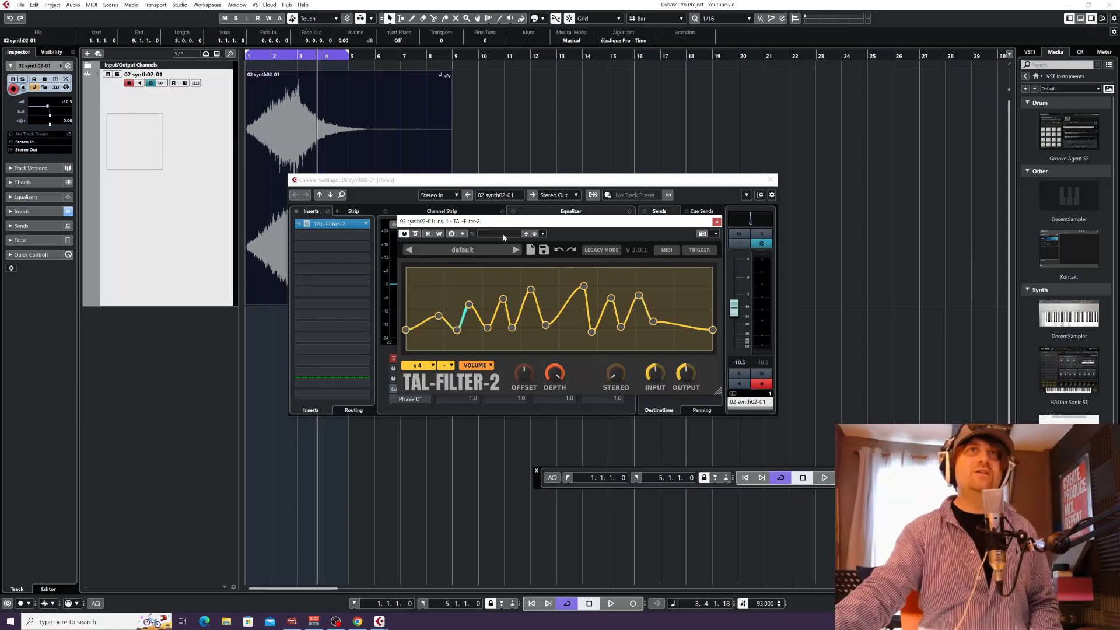
# Step: Try the x 8 rate factor on the volume modulation during playback and return it to x 4
pyautogui.click(418, 365)
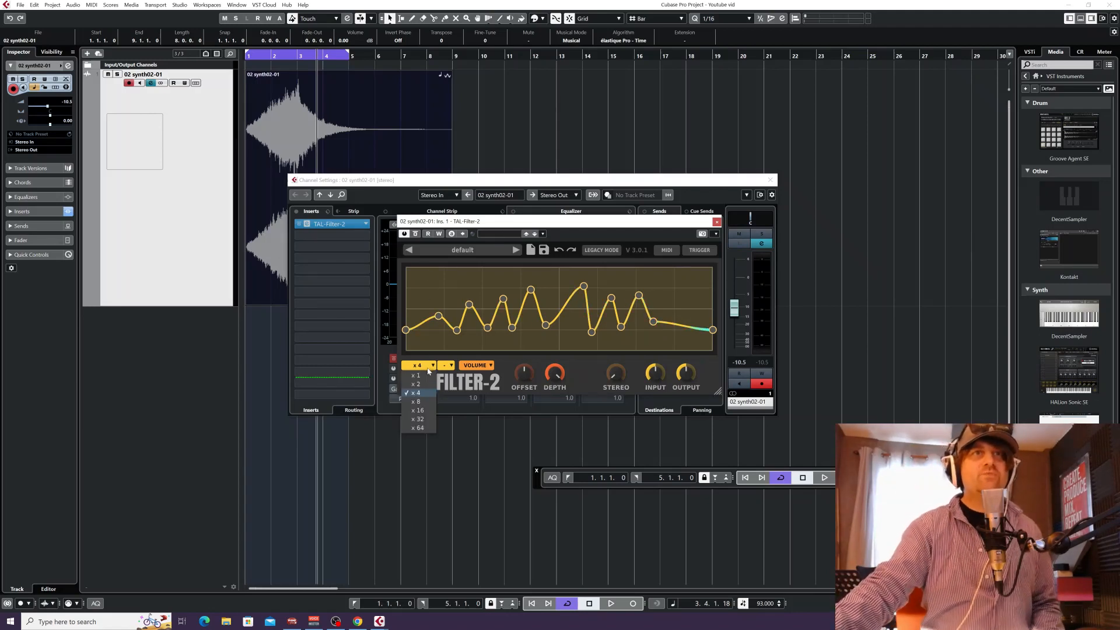
pyautogui.click(418, 402)
pyautogui.press('space')
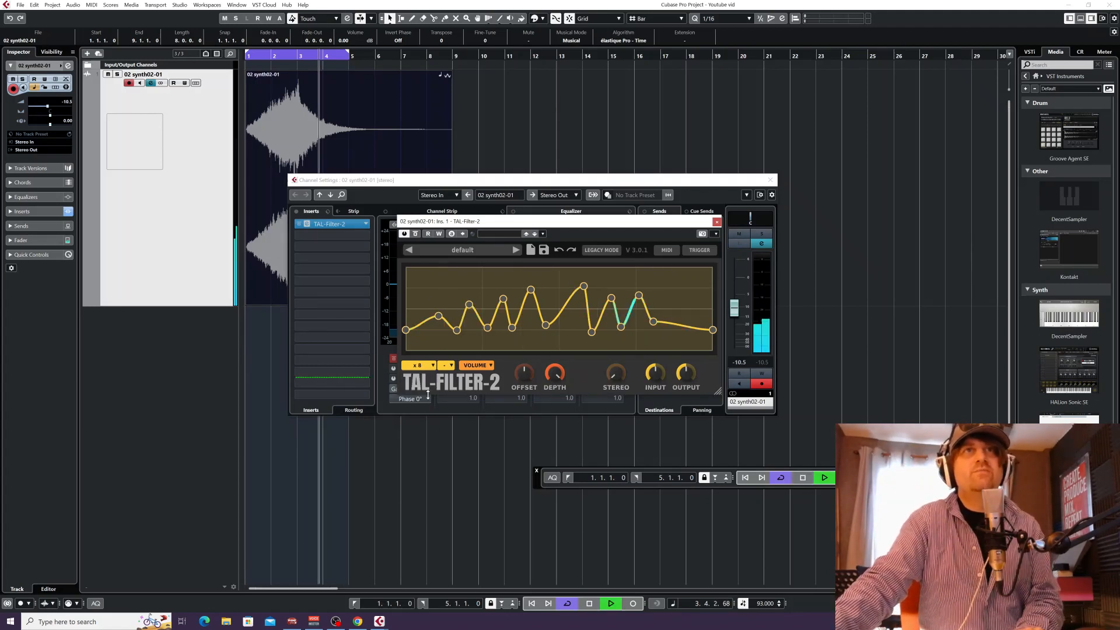
pyautogui.click(418, 366)
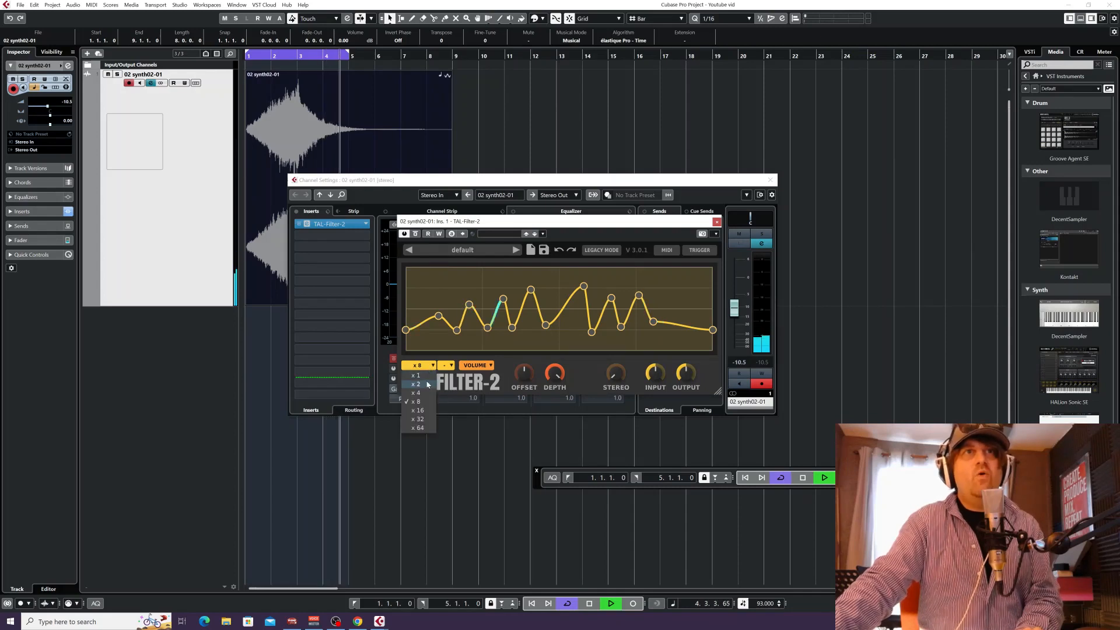
pyautogui.click(424, 394)
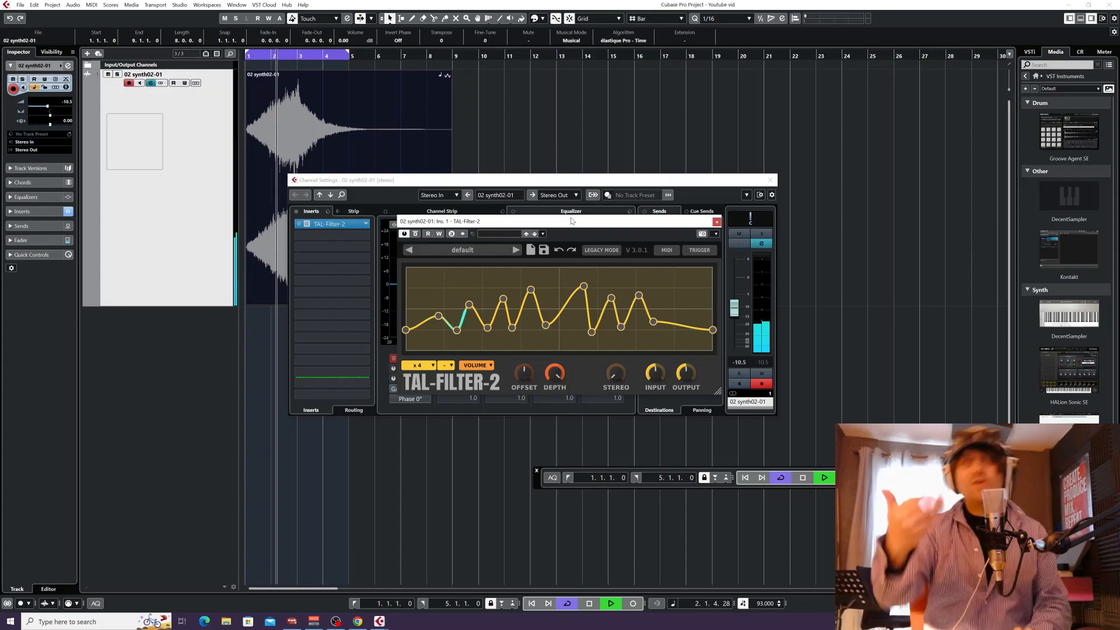
pyautogui.press('space')
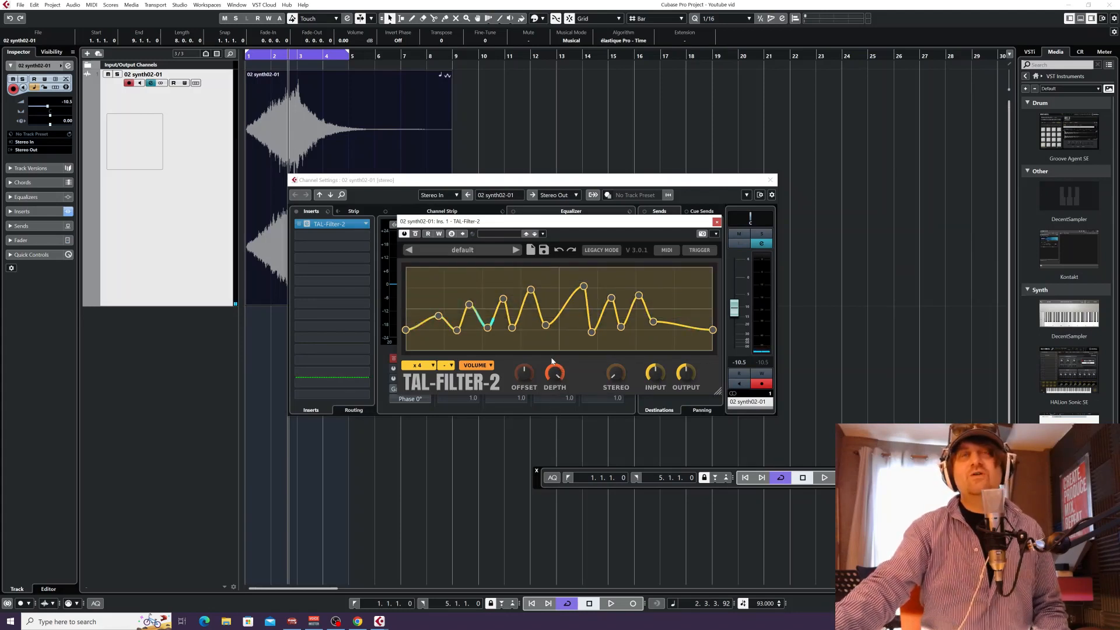
# Step: Close the first filter's window and load another TAL-Filter-2 into the second insert slot
pyautogui.click(718, 222)
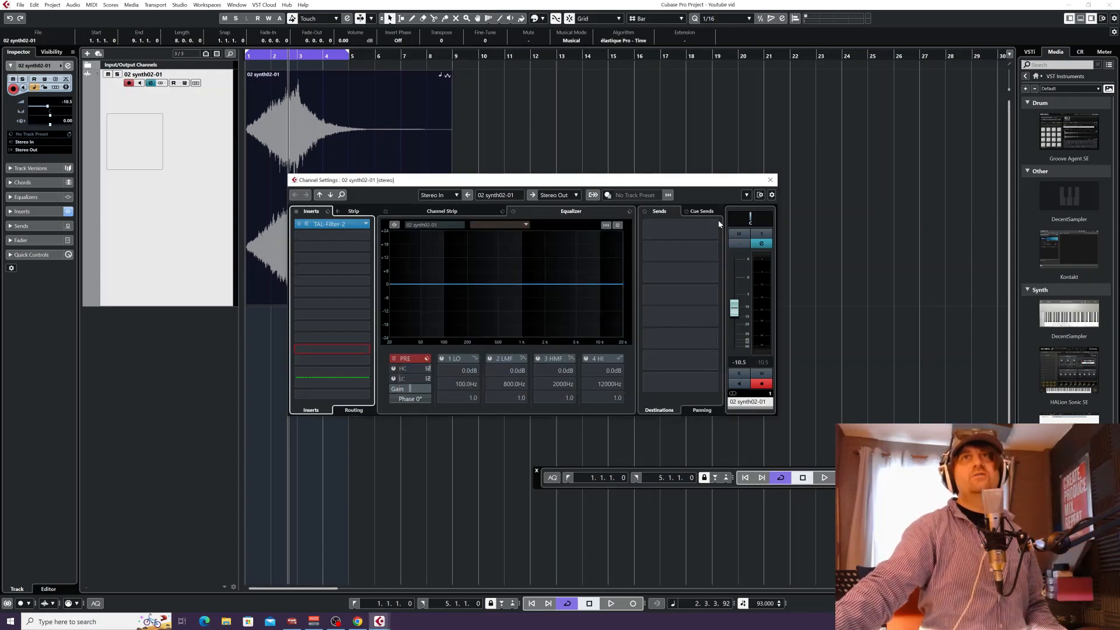
pyautogui.click(368, 237)
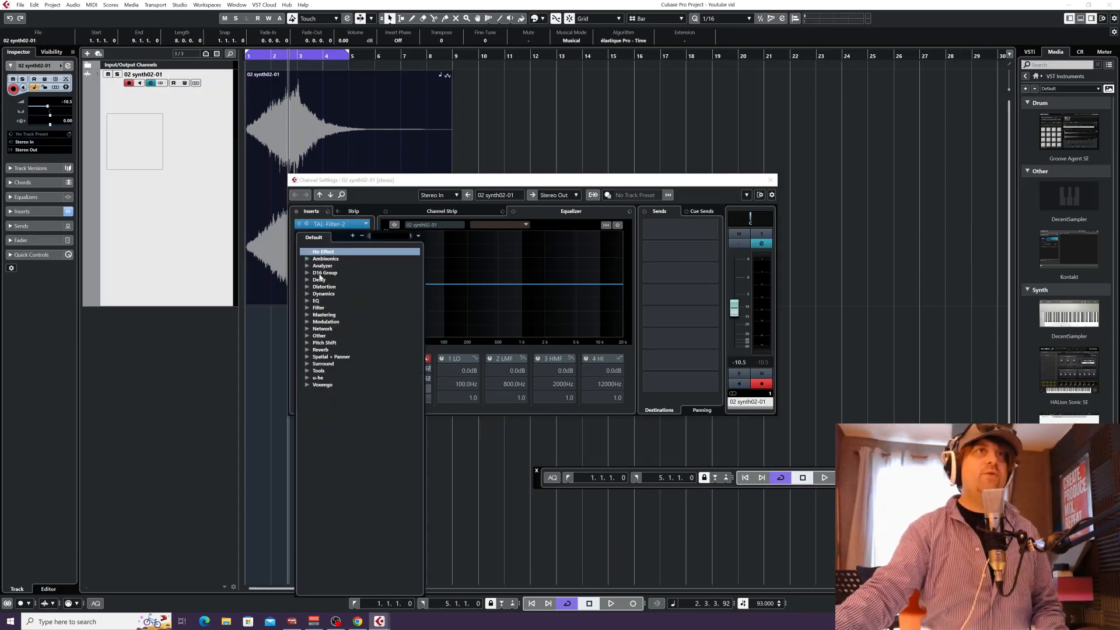
pyautogui.click(308, 336)
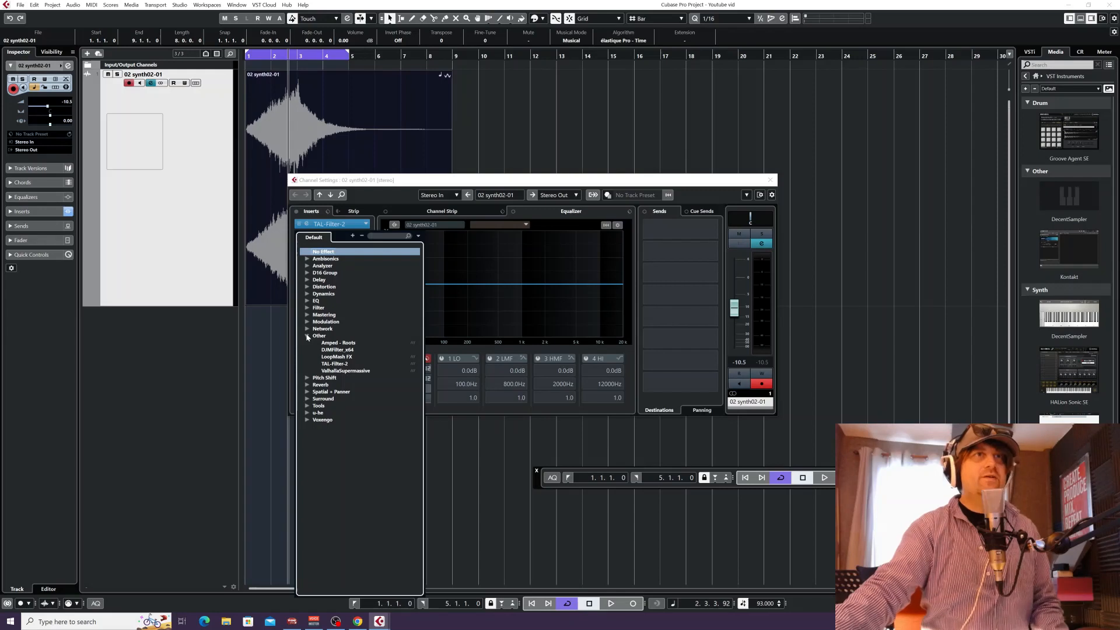
pyautogui.click(346, 365)
pyautogui.click(348, 367)
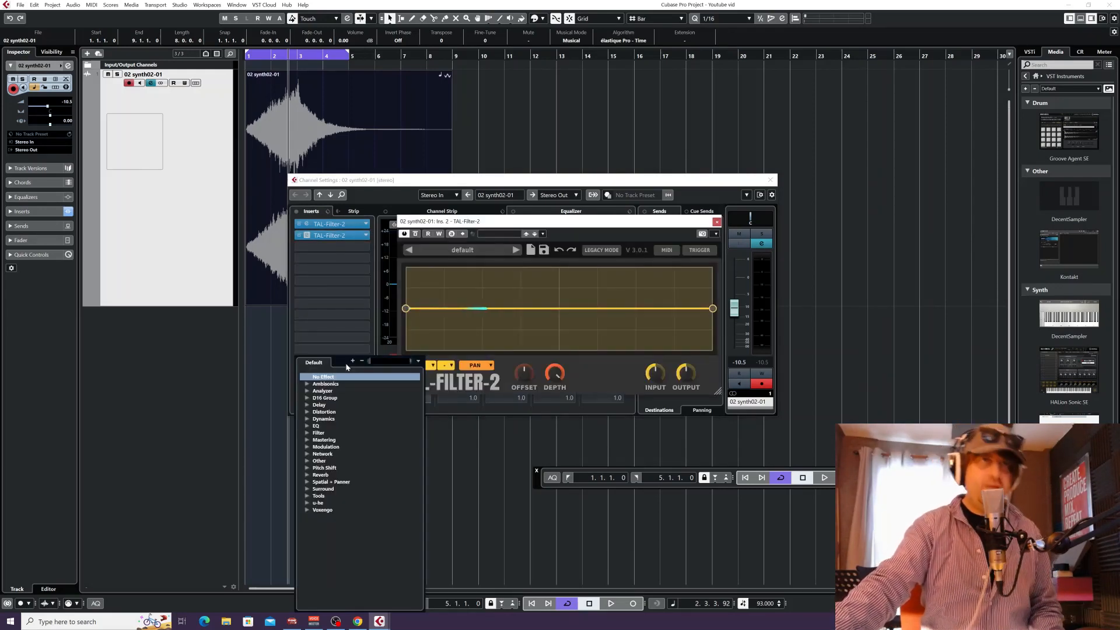
pyautogui.click(392, 183)
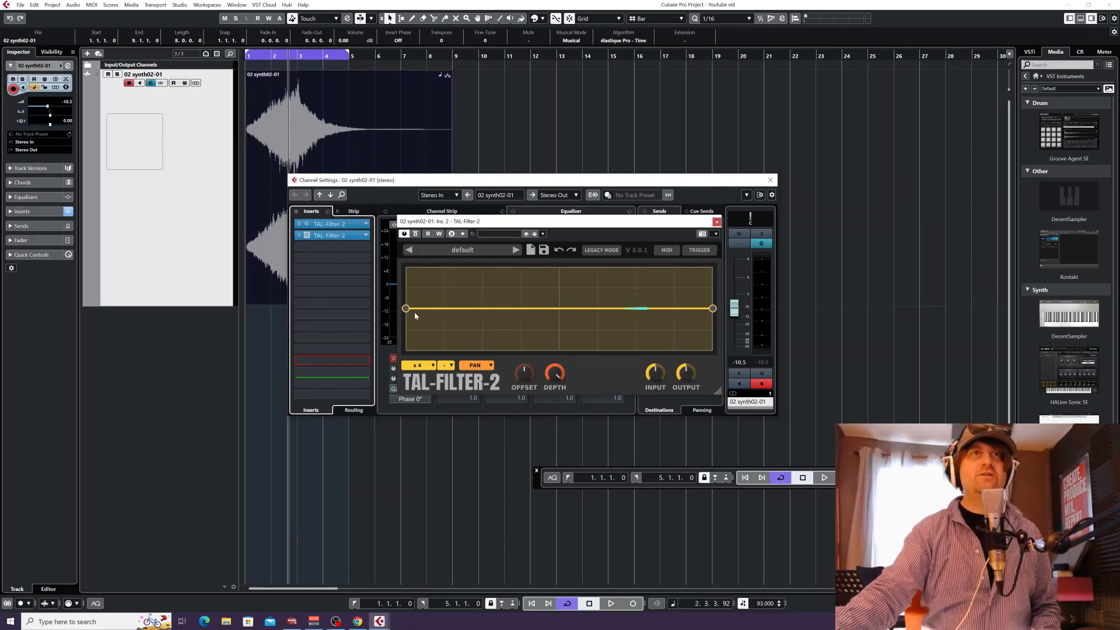
# Step: Draw a zigzag PAN modulation curve in the second TAL-Filter-2, starting low, with five alternating peaks and dips of varying height
pyautogui.moveTo(405, 308); pyautogui.dragTo(405, 343)
pyautogui.click(443, 271)
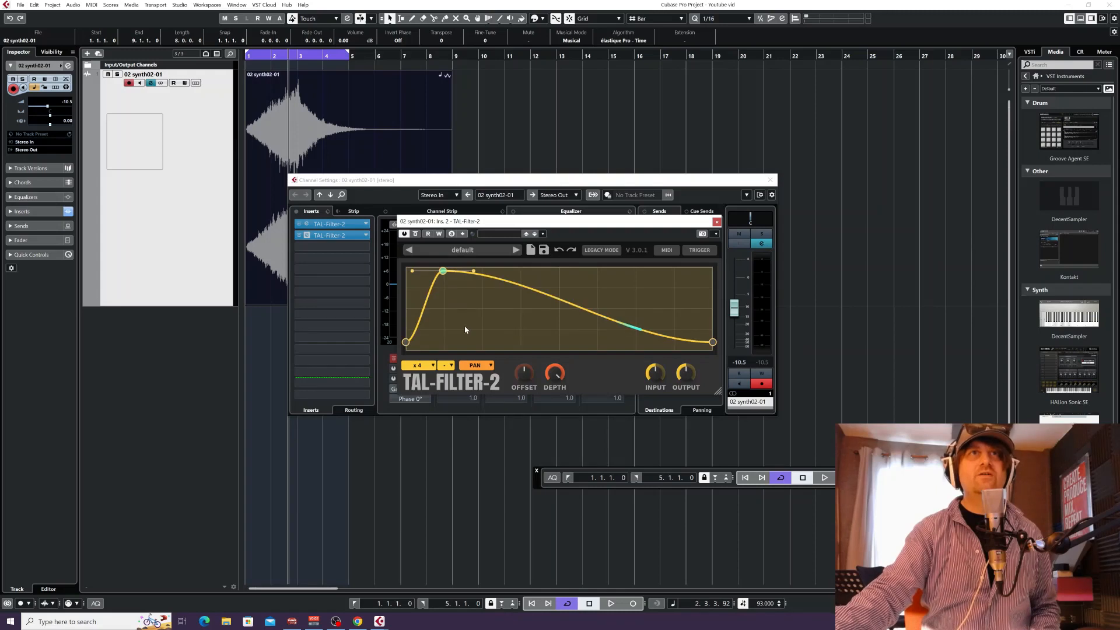
pyautogui.click(465, 326)
pyautogui.click(480, 299)
pyautogui.click(503, 320)
pyautogui.click(531, 294)
pyautogui.click(551, 318)
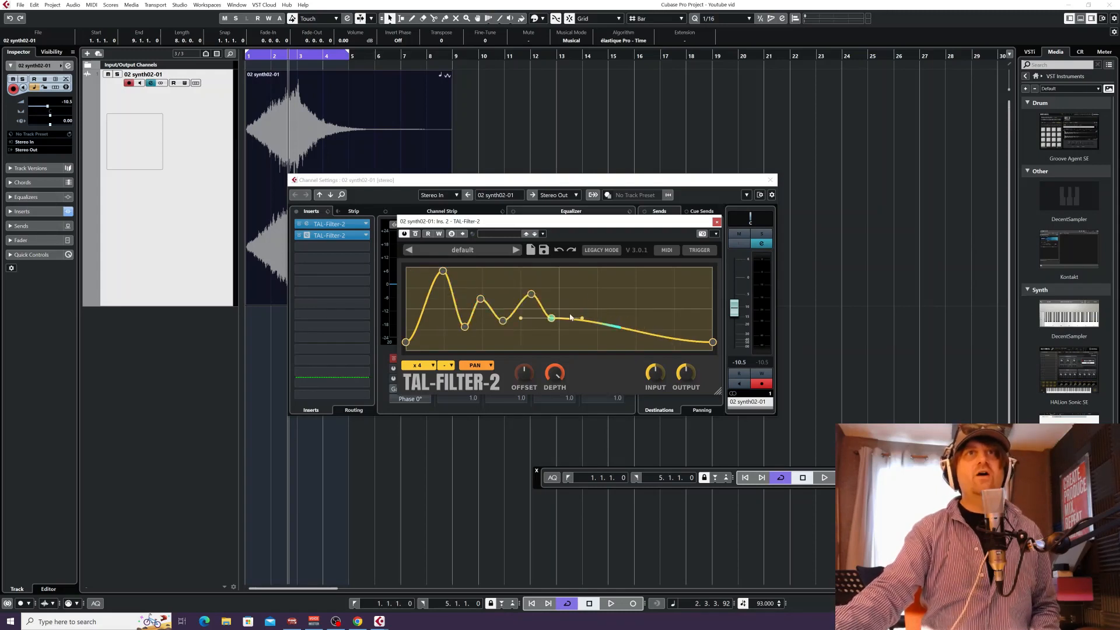
pyautogui.click(583, 292)
pyautogui.click(615, 321)
pyautogui.click(642, 279)
pyautogui.click(663, 332)
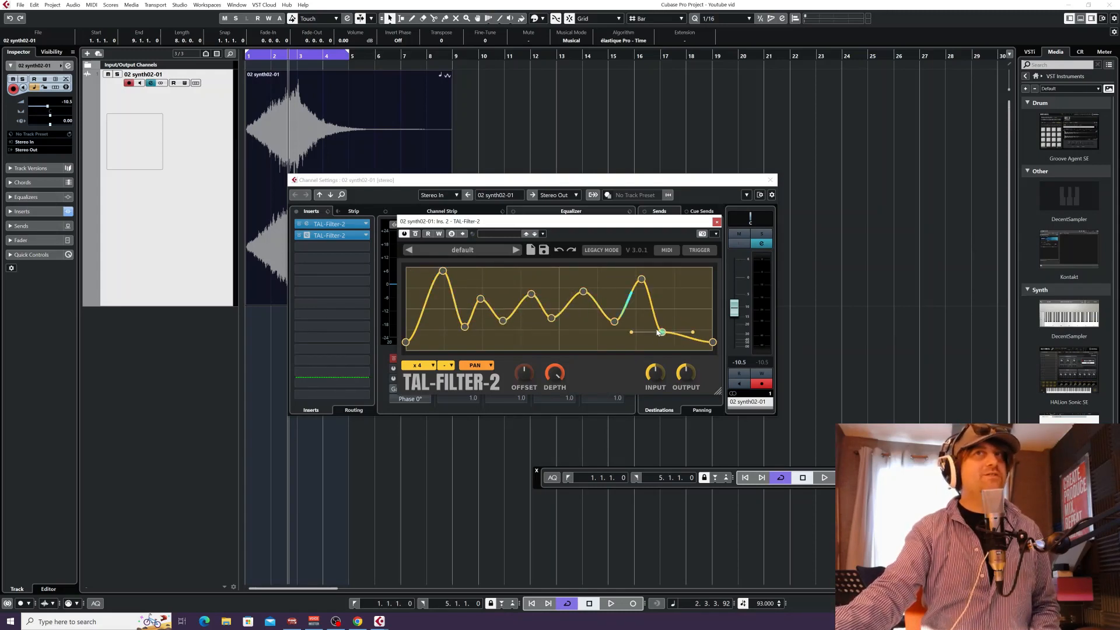
# Step: Play the synth clip from near its start through the second filter's PAN modulation curve and stop playback
pyautogui.press('space')
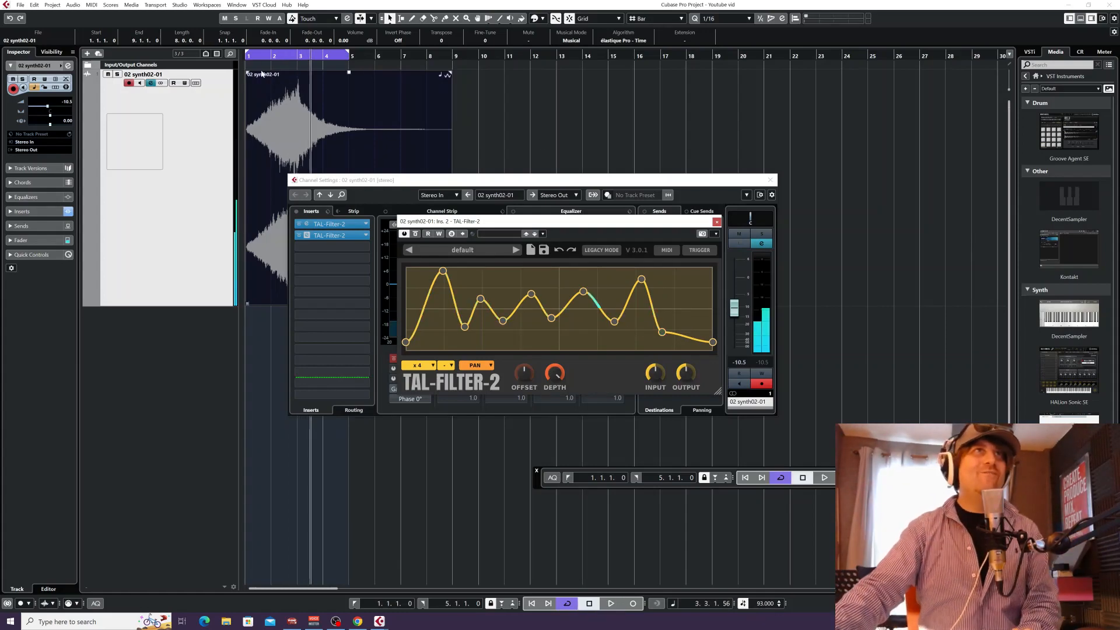
pyautogui.click(254, 53)
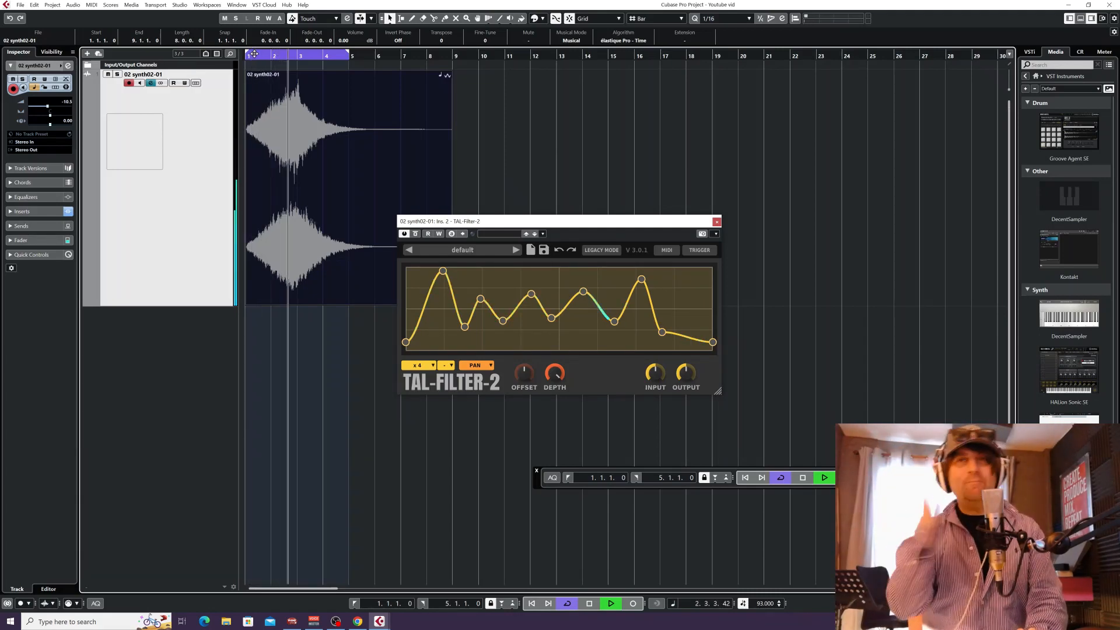
pyautogui.press('space')
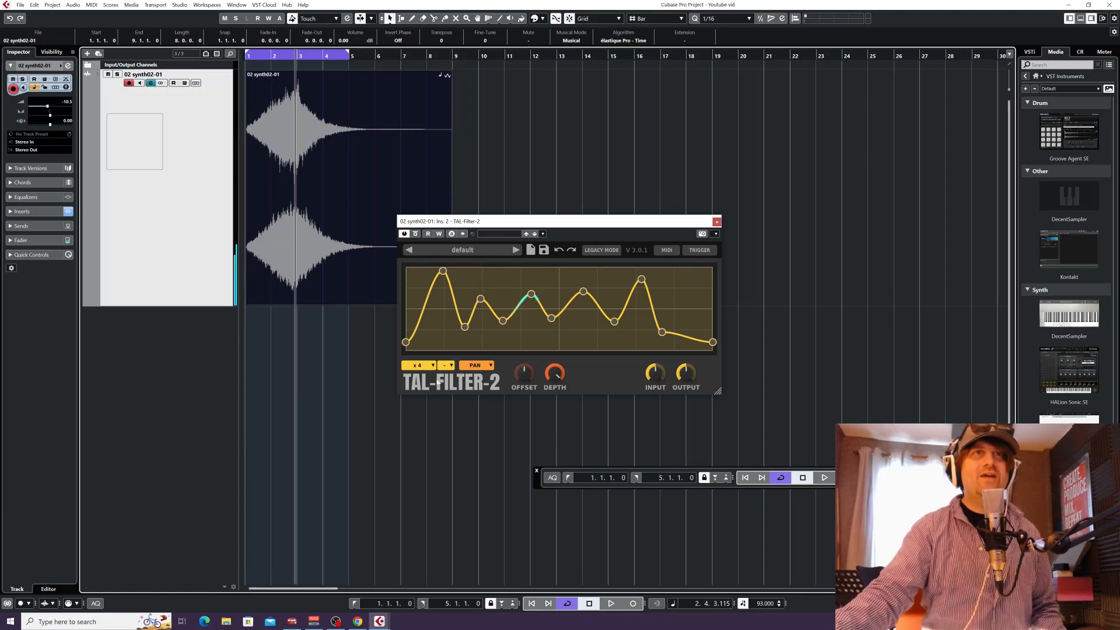
# Step: View the rate factor choices of the second TAL-Filter-2 and close the plug-in window
pyautogui.click(426, 365)
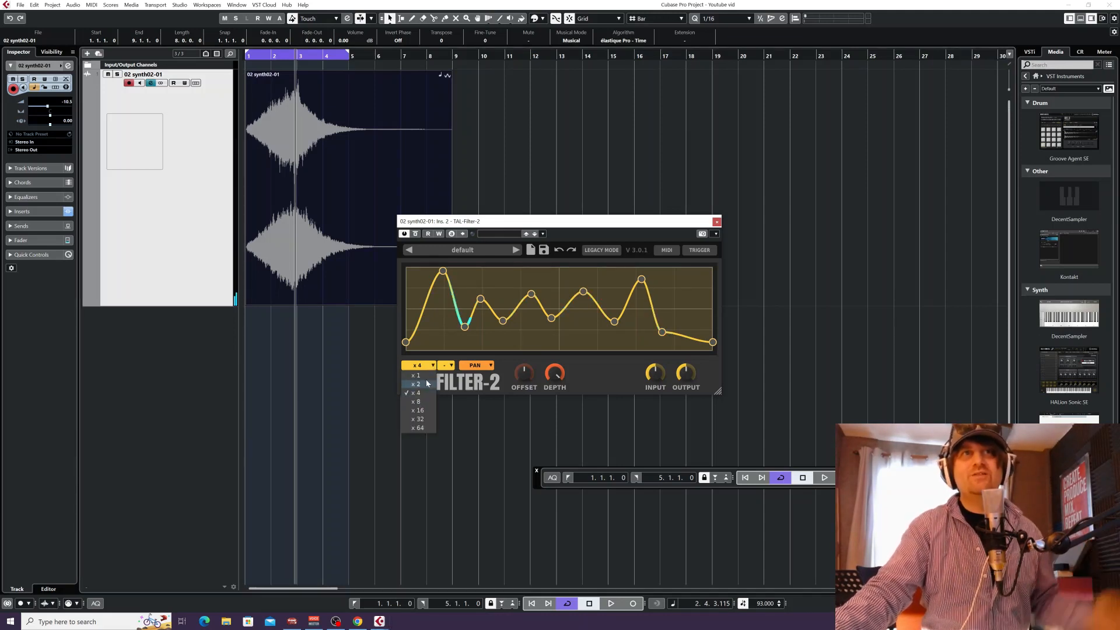
pyautogui.click(503, 361)
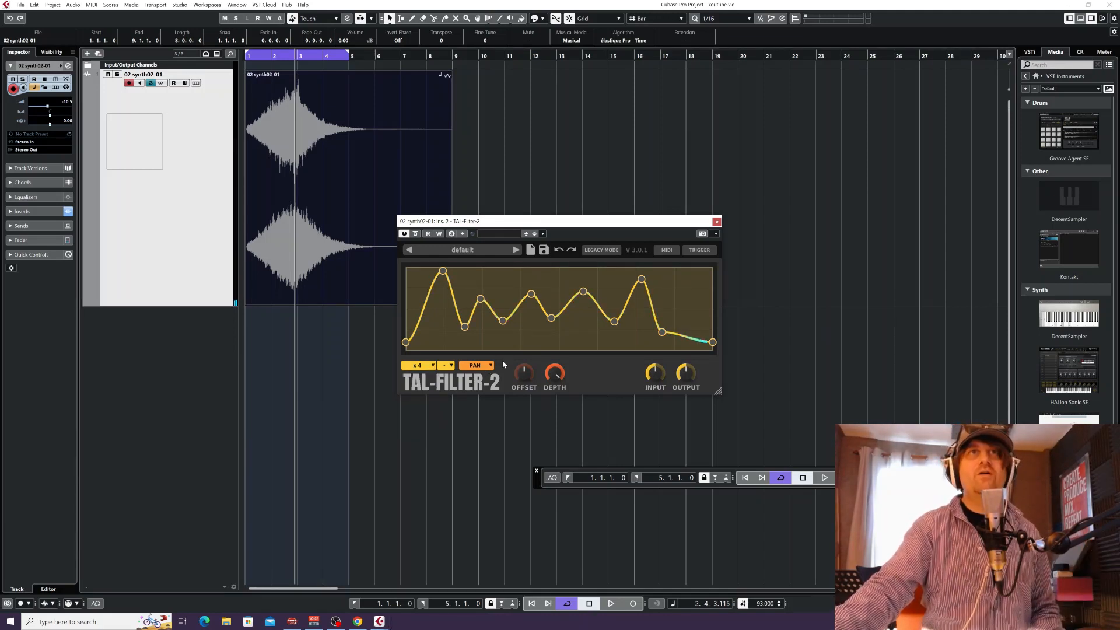
pyautogui.click(717, 221)
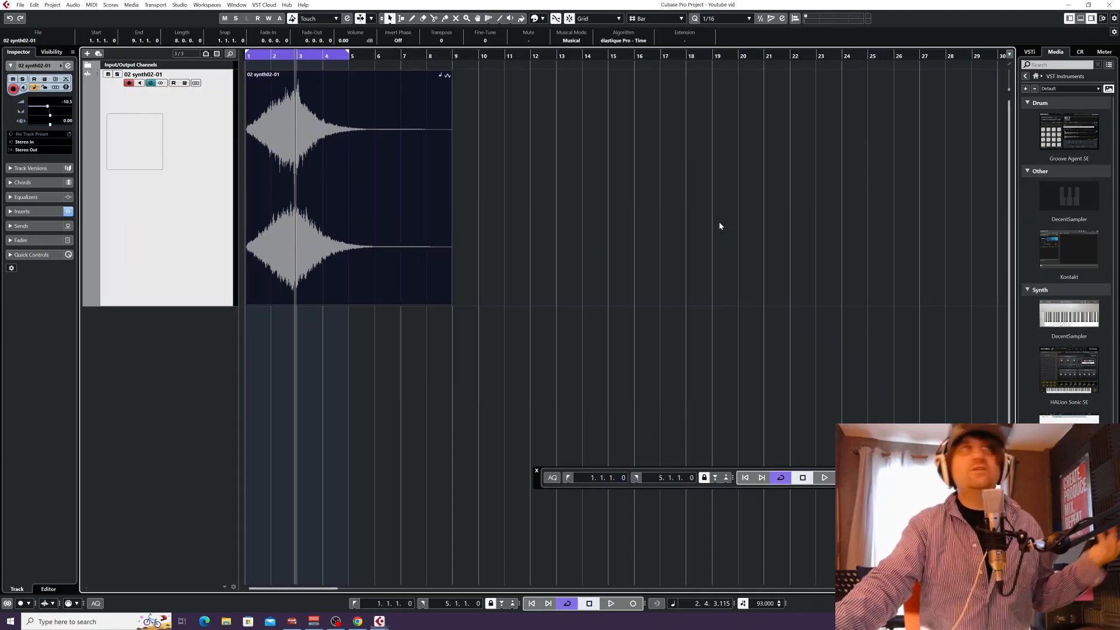
# Step: Reopen the second TAL-Filter-2 from the synth track's channel settings and switch its modulation target from PAN to HP 12dB
pyautogui.click(69, 66)
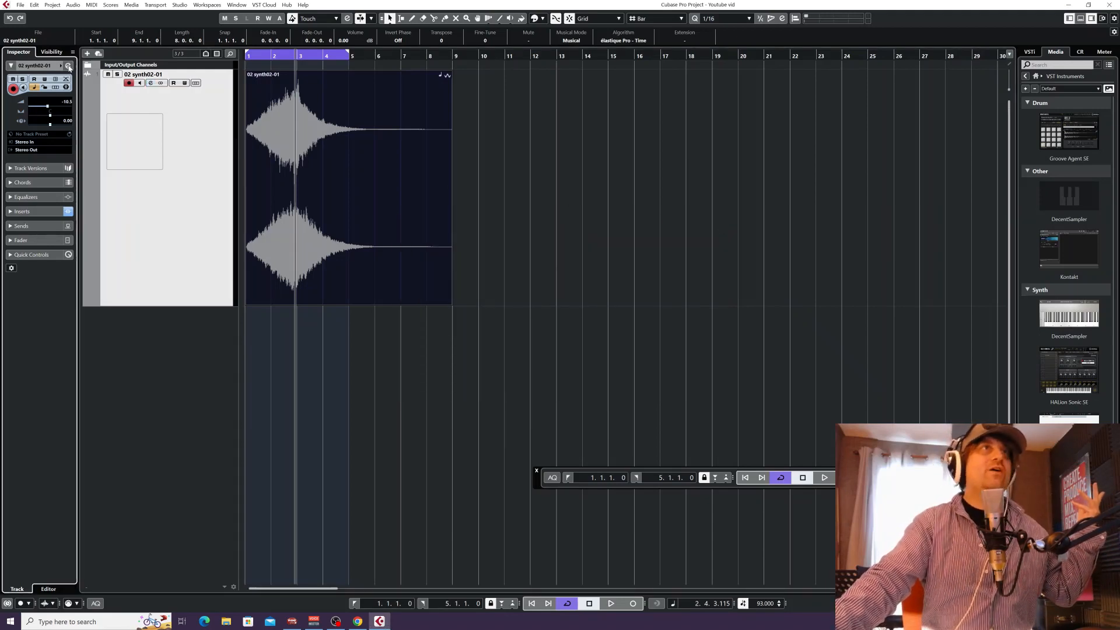
pyautogui.click(69, 67)
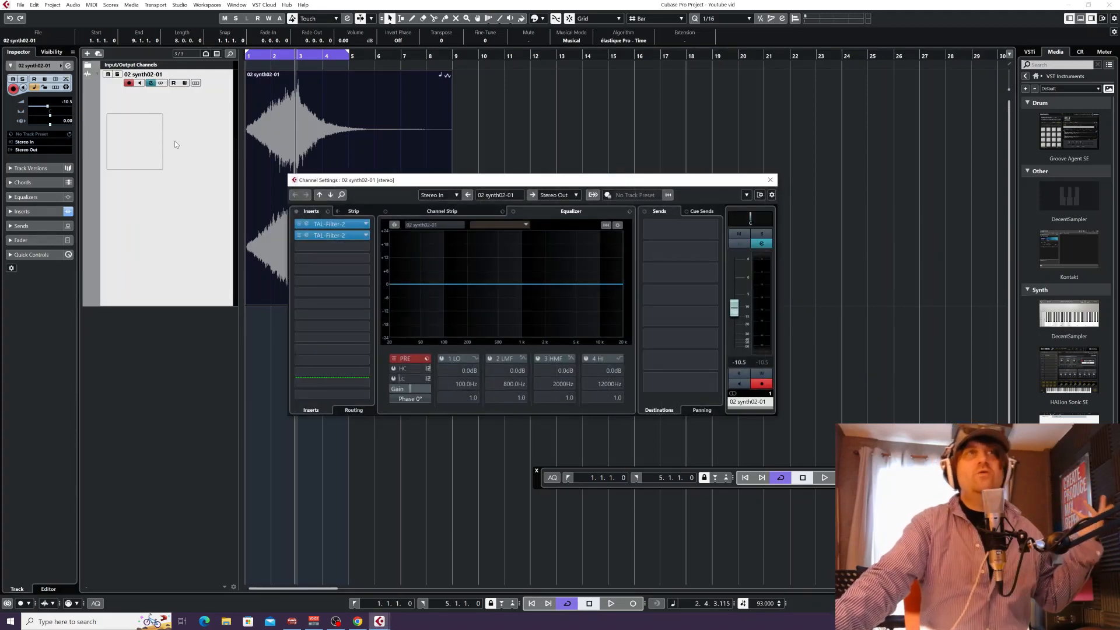
pyautogui.click(307, 236)
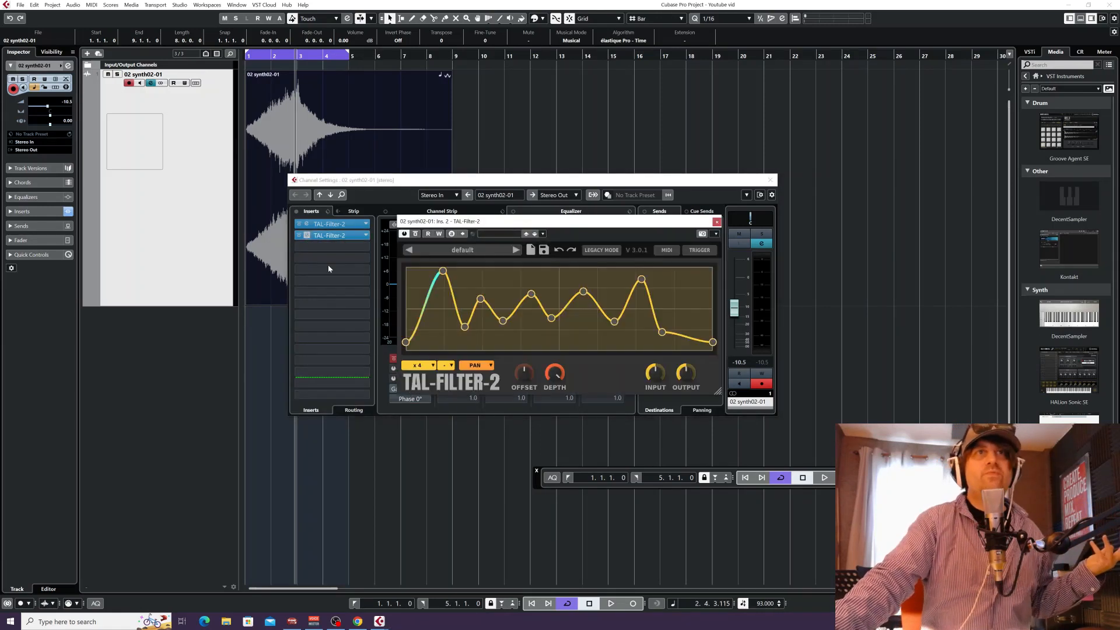
pyautogui.click(485, 366)
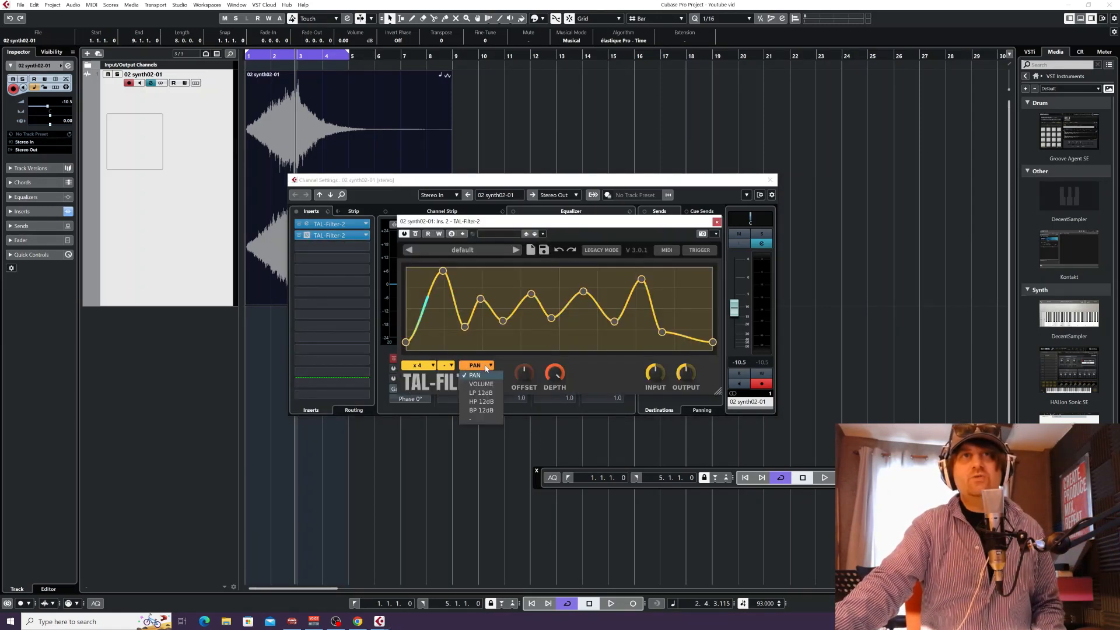
pyautogui.click(482, 403)
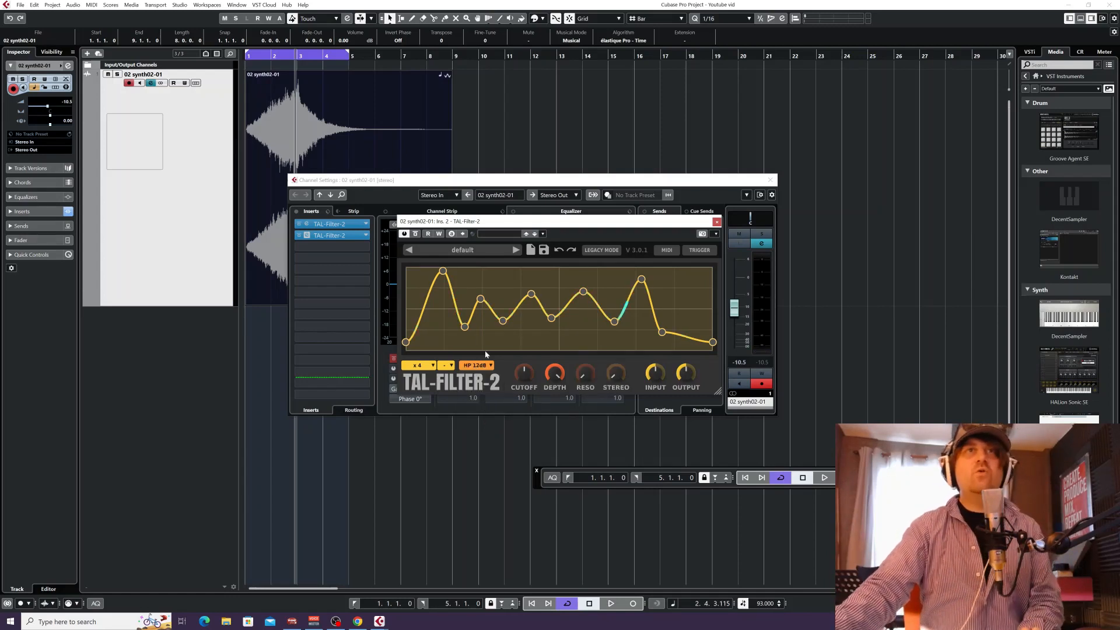
# Step: Audition the clip through the HP 12dB modulation, and with playback stopped try a lower depth before returning it to maximum
pyautogui.press('space')
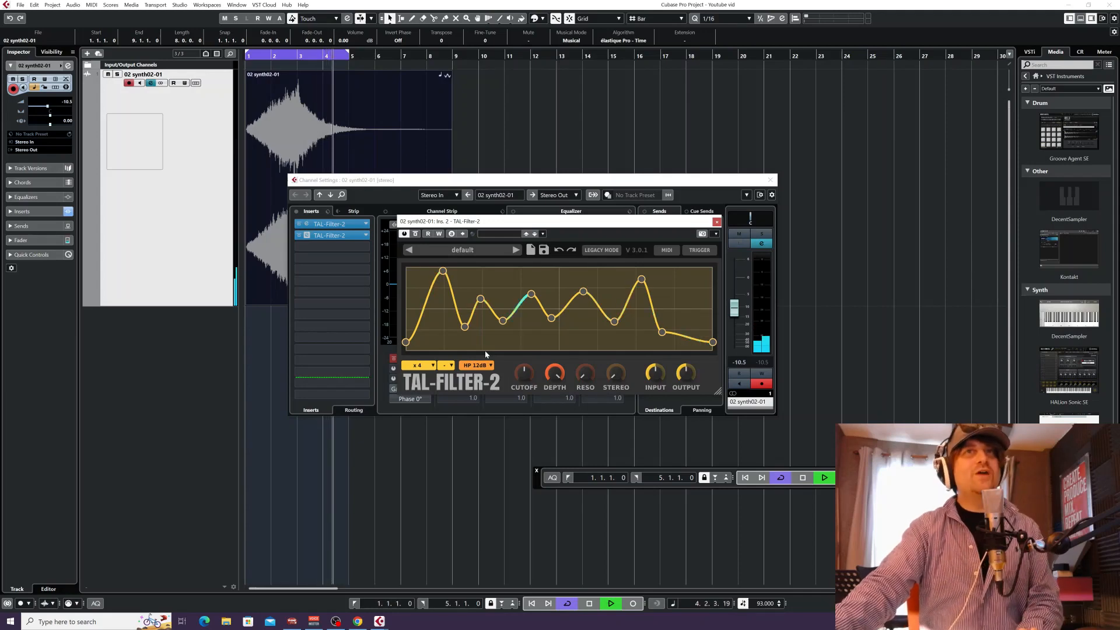
pyautogui.press('space')
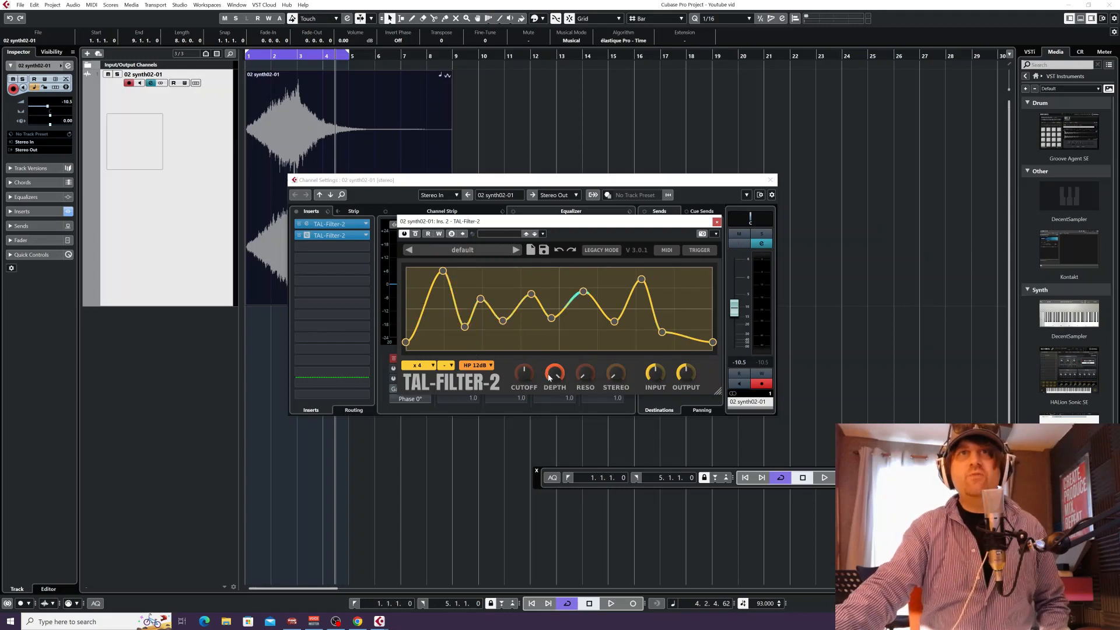
pyautogui.moveTo(551, 380)
pyautogui.mouseDown()
pyautogui.moveTo(541, 436)
pyautogui.moveTo(539, 408)
pyautogui.mouseUp()
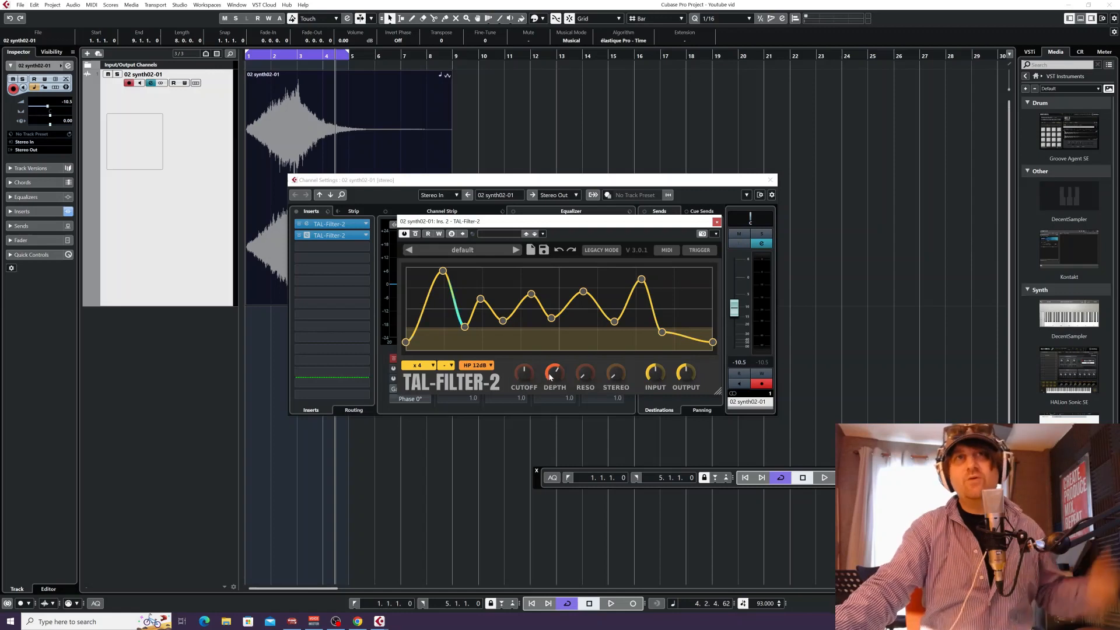
pyautogui.moveTo(565, 372); pyautogui.dragTo(563, 327)
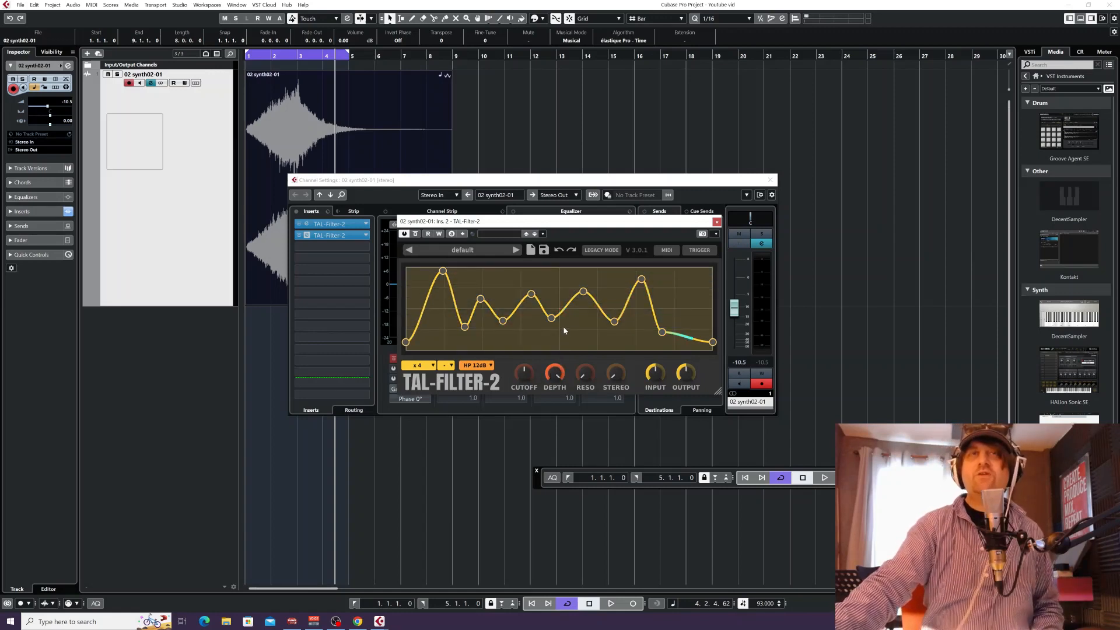